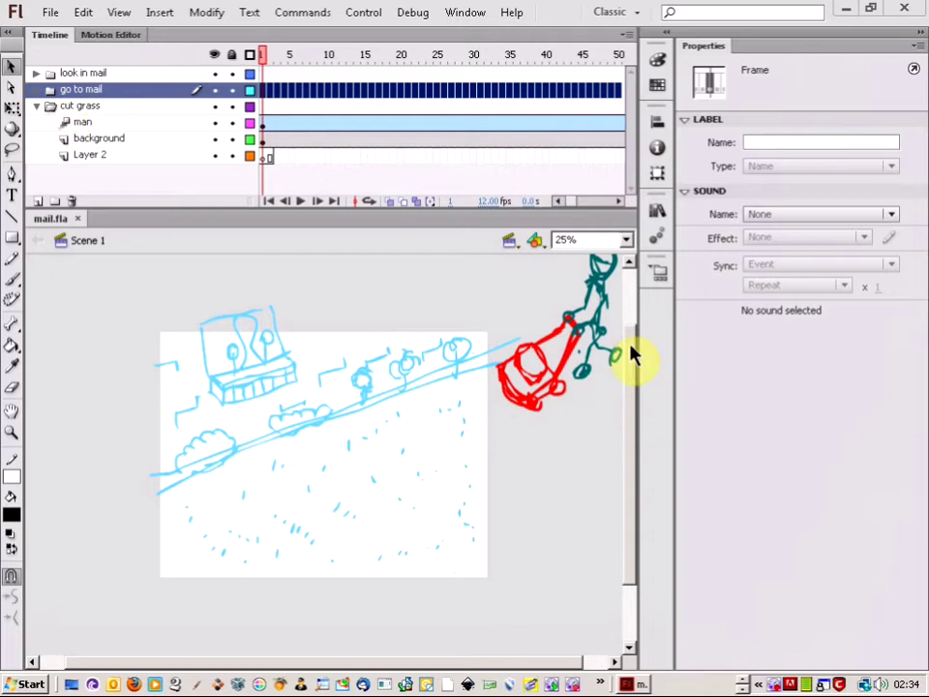
# At frame 4, collapse the cut grass folder so the man and mower artwork is selected together
pyautogui.click(283, 90)
pyautogui.click(37, 106)
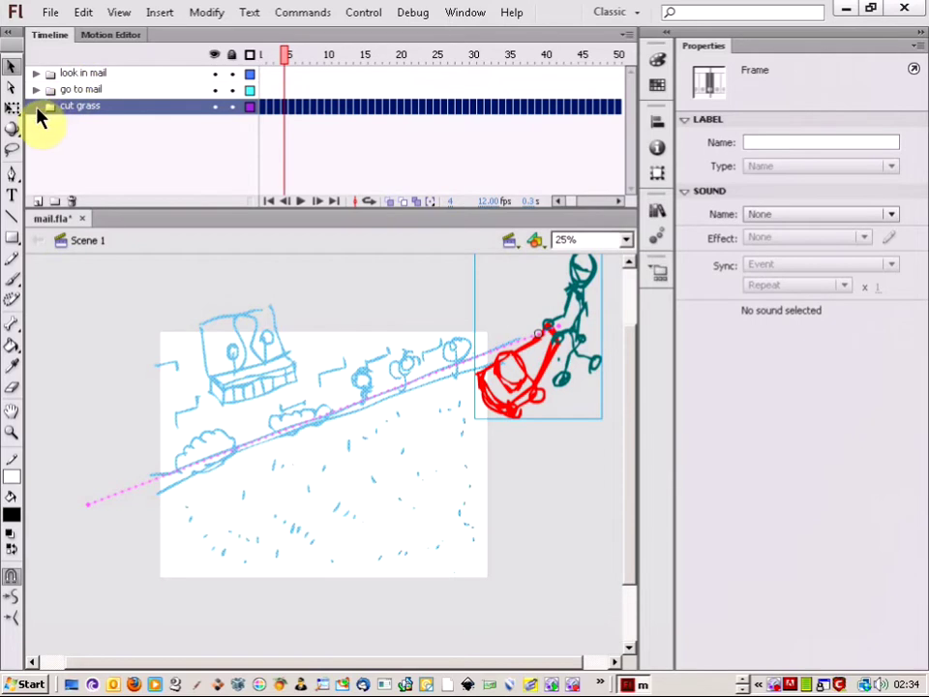
# Expand the cut grass folder, select the man's tween and scrub through the mowing animation
pyautogui.click(37, 108)
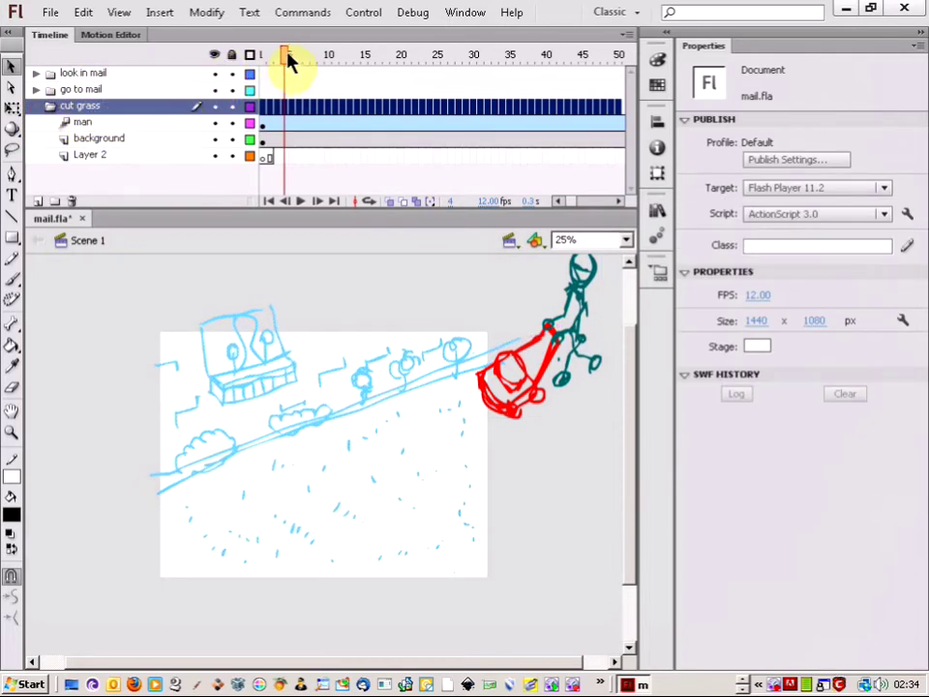
pyautogui.click(278, 123)
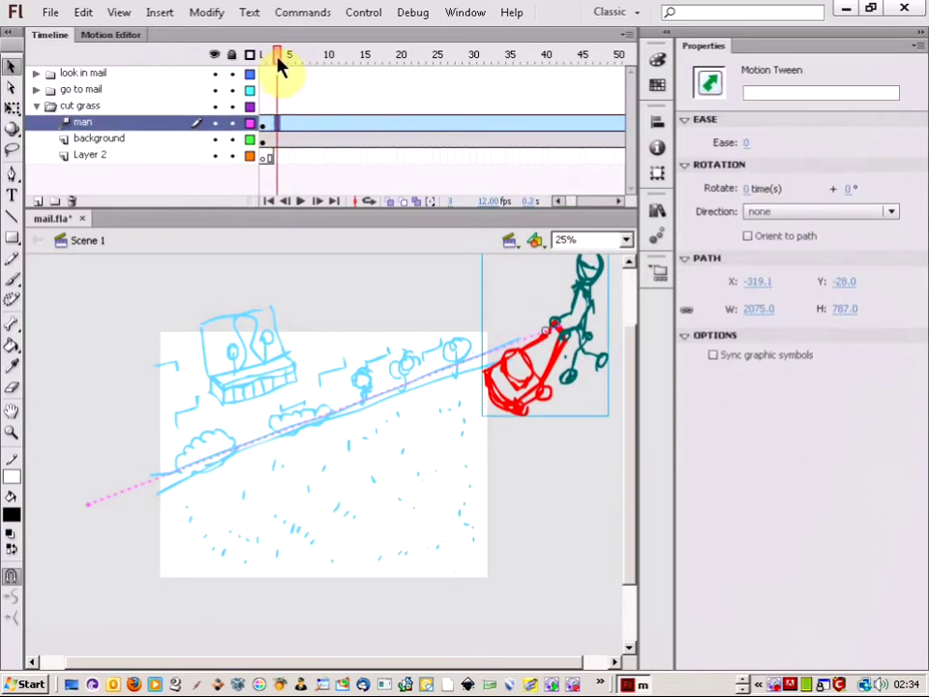
pyautogui.moveTo(278, 63); pyautogui.dragTo(589, 101)
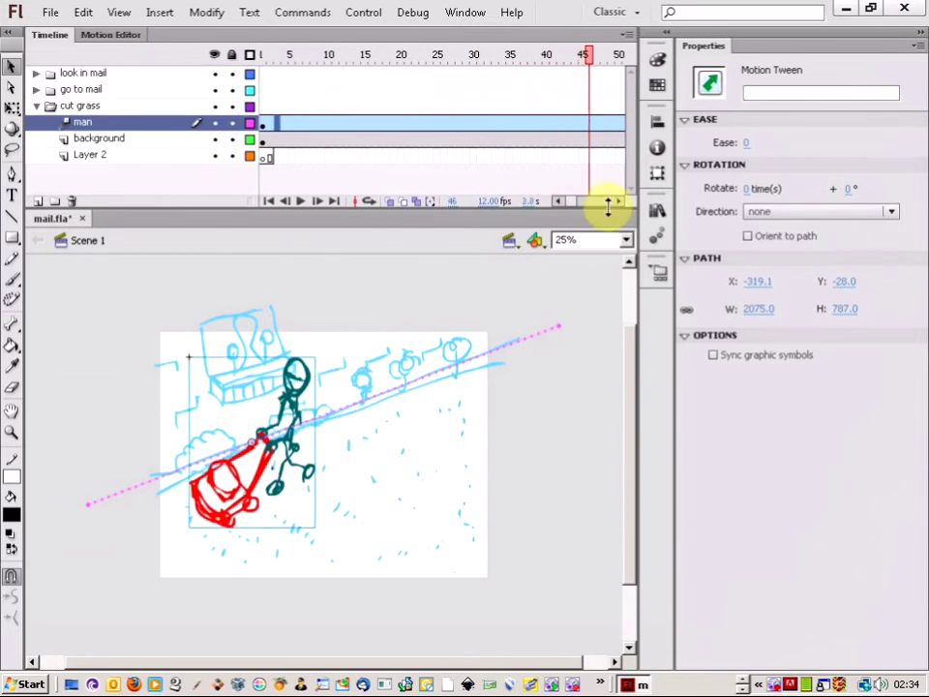
pyautogui.click(620, 201)
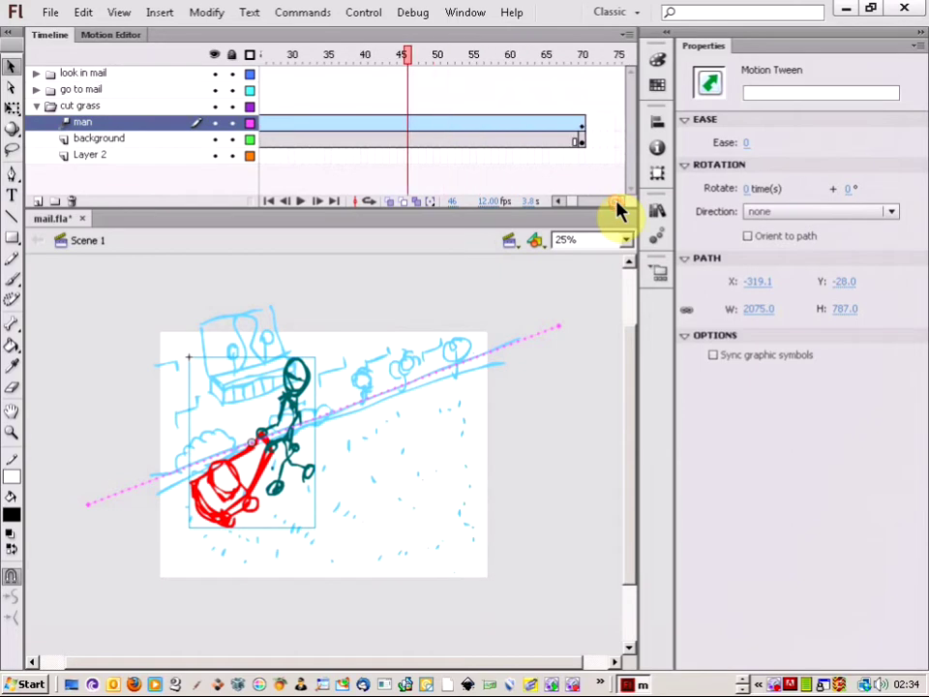
pyautogui.click(616, 201)
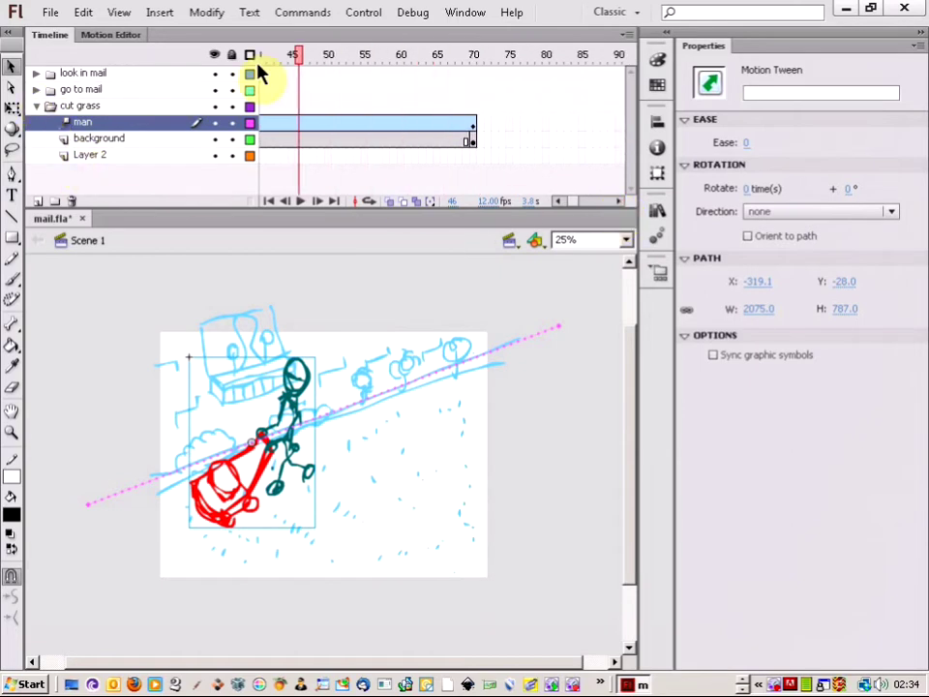
# Scrub past the lawn scene to frame 74, then back to frames 69 and 65
pyautogui.moveTo(295, 56); pyautogui.dragTo(503, 76)
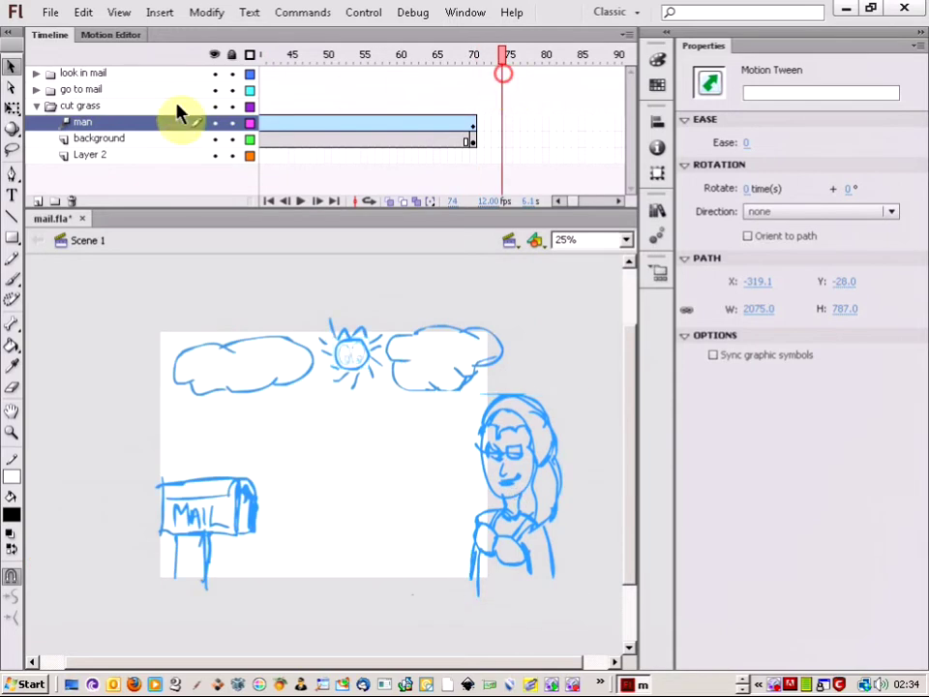
pyautogui.click(619, 202)
pyautogui.click(619, 201)
pyautogui.click(618, 202)
pyautogui.click(619, 201)
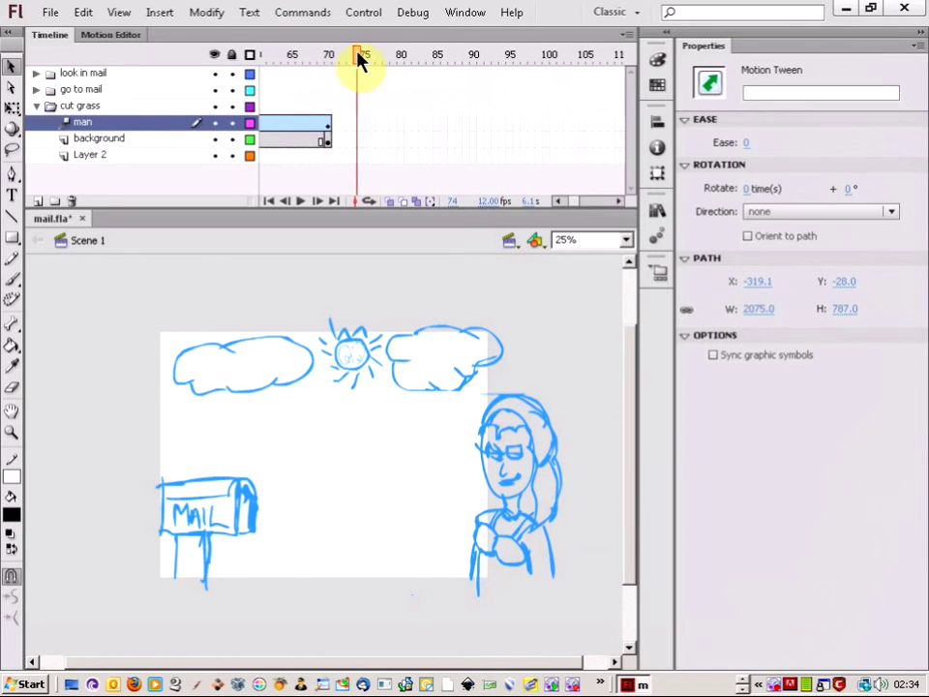
pyautogui.click(323, 58)
pyautogui.moveTo(323, 58); pyautogui.dragTo(295, 66)
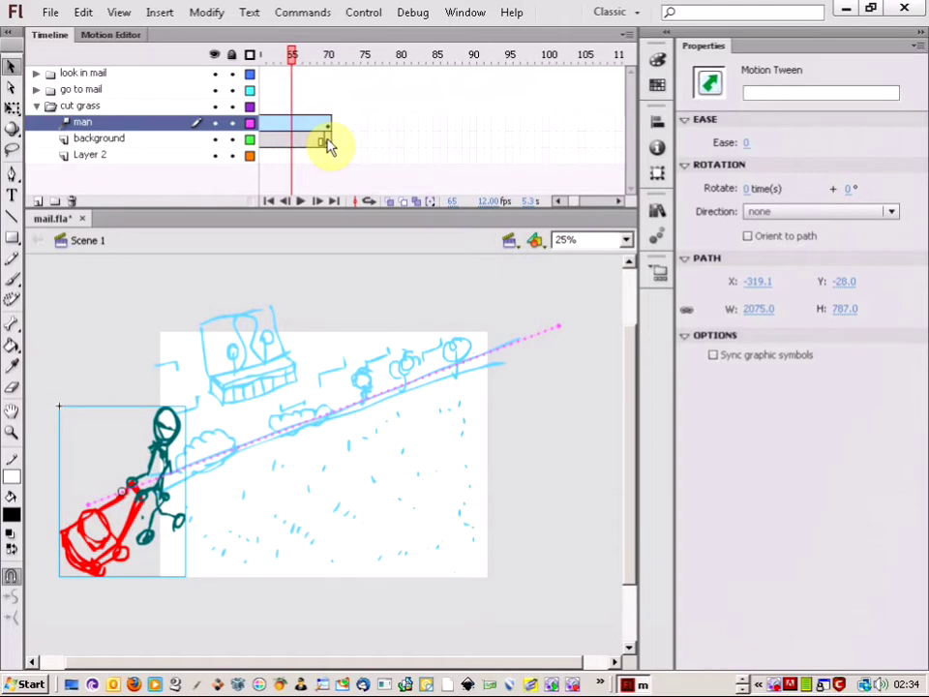
# Check background frame 70's frame commands, then select background frame 91 in the mailbox scene
pyautogui.click(329, 145)
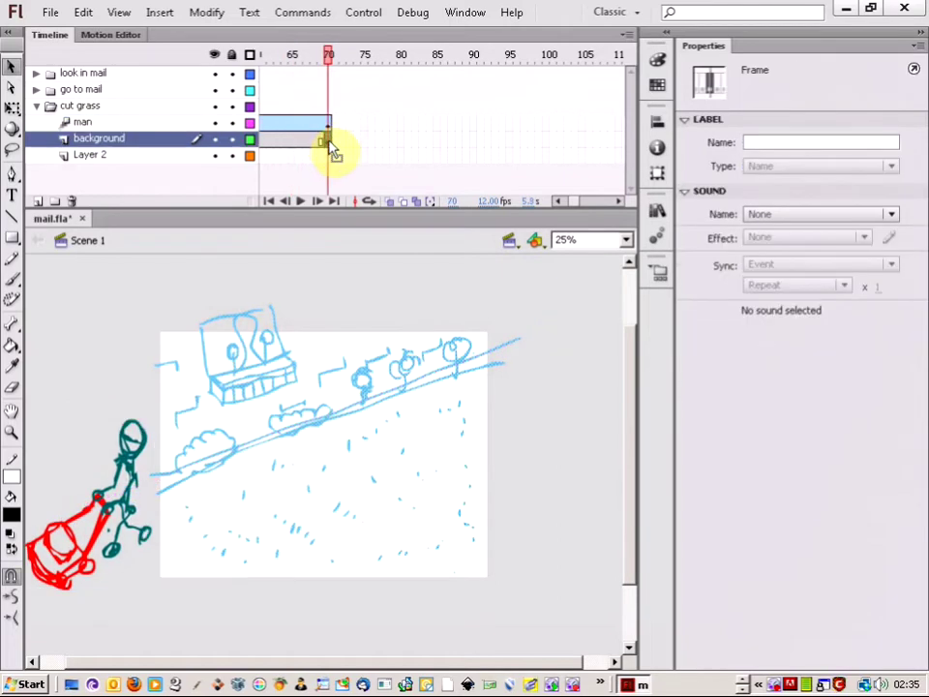
pyautogui.rightClick(328, 139)
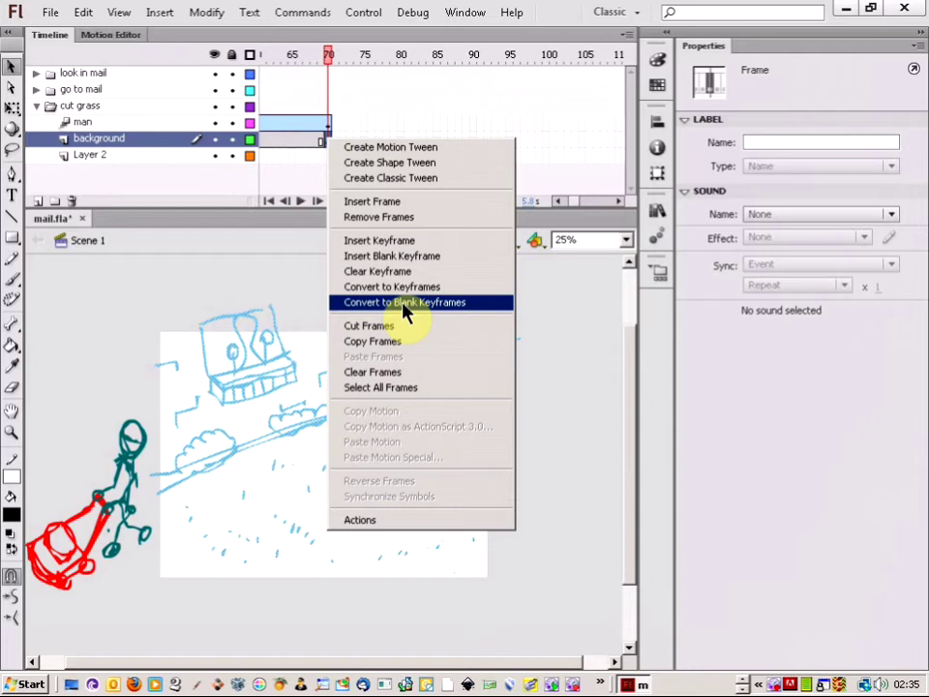
pyautogui.click(525, 145)
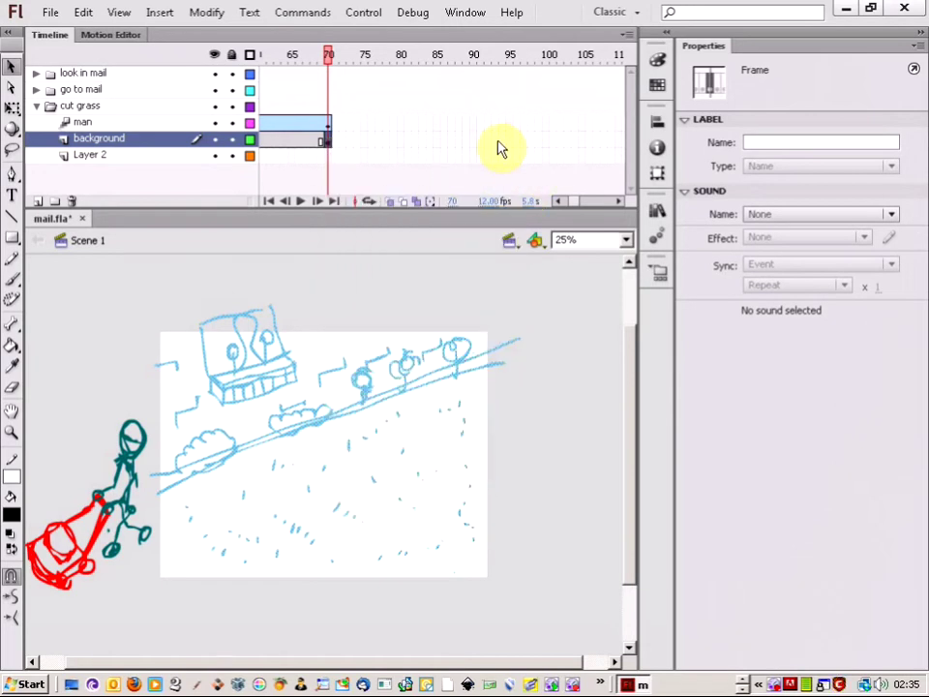
pyautogui.click(498, 145)
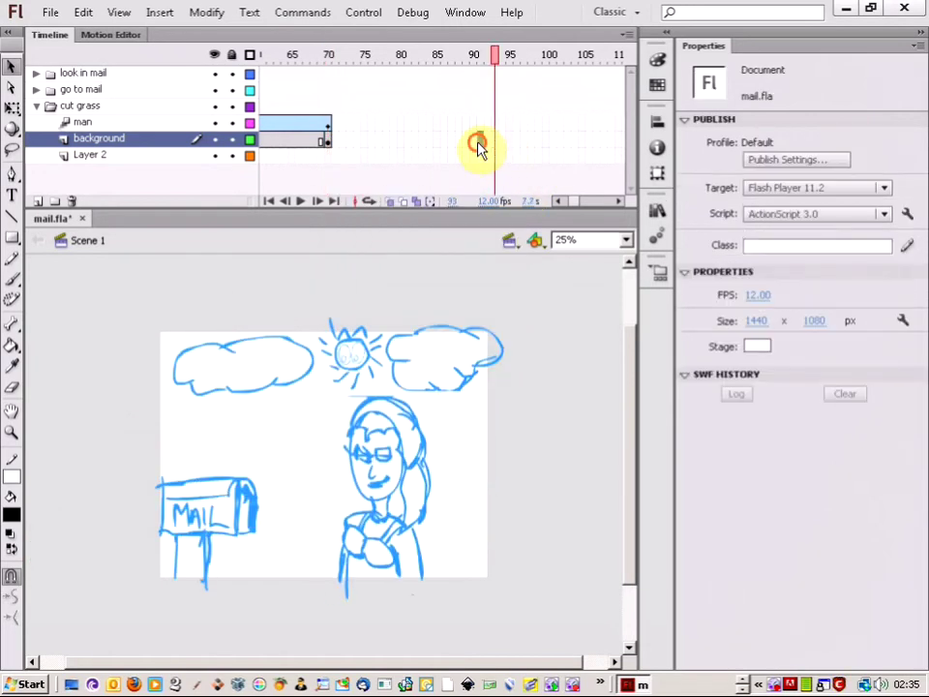
pyautogui.click(481, 141)
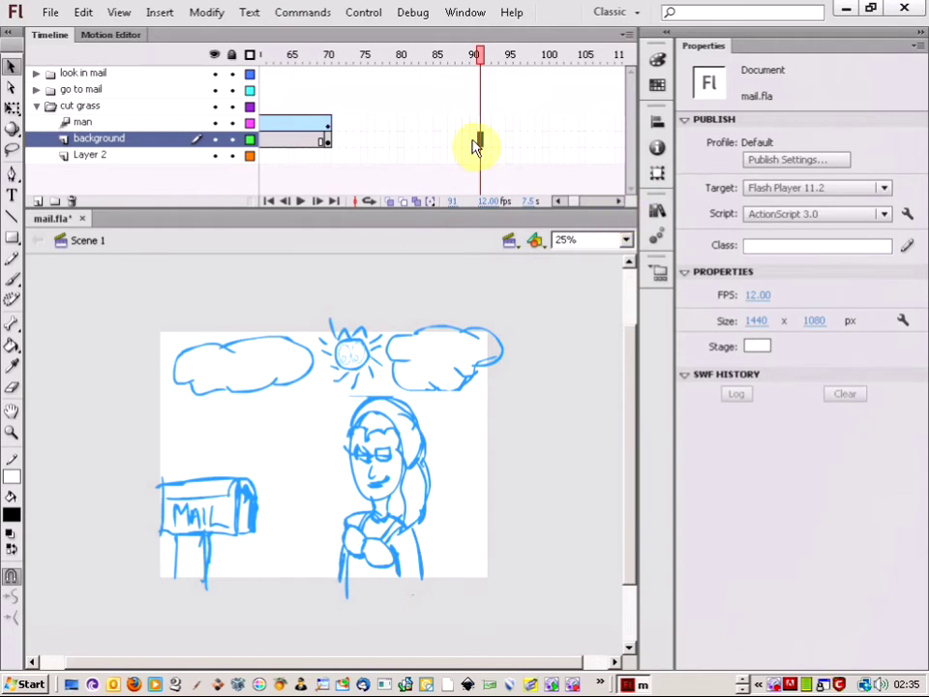
# Extend the background layer to frame 90, then remove the added frames 71–90
pyautogui.rightClick(474, 142)
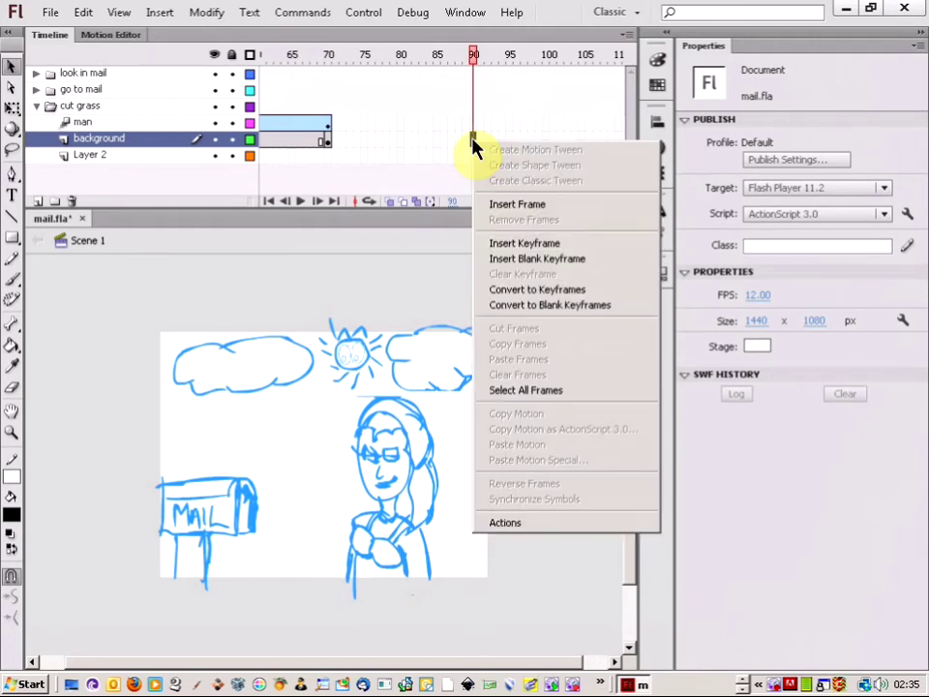
pyautogui.click(513, 205)
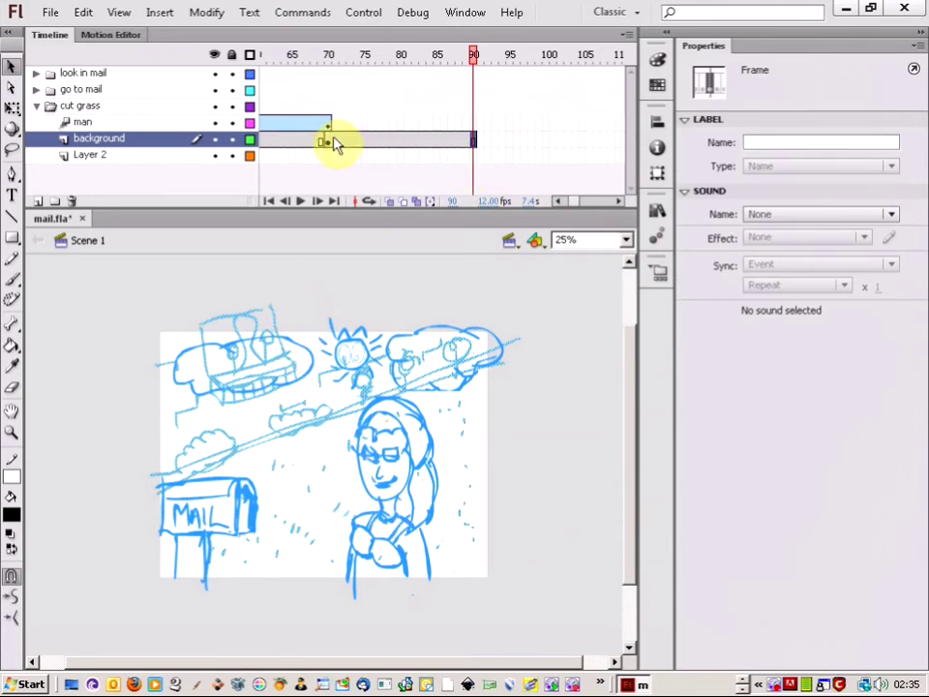
pyautogui.click(473, 142)
pyautogui.hotkey('shift', 'F5')
# Insert a blank keyframe at background frame 90
pyautogui.rightClick(468, 140)
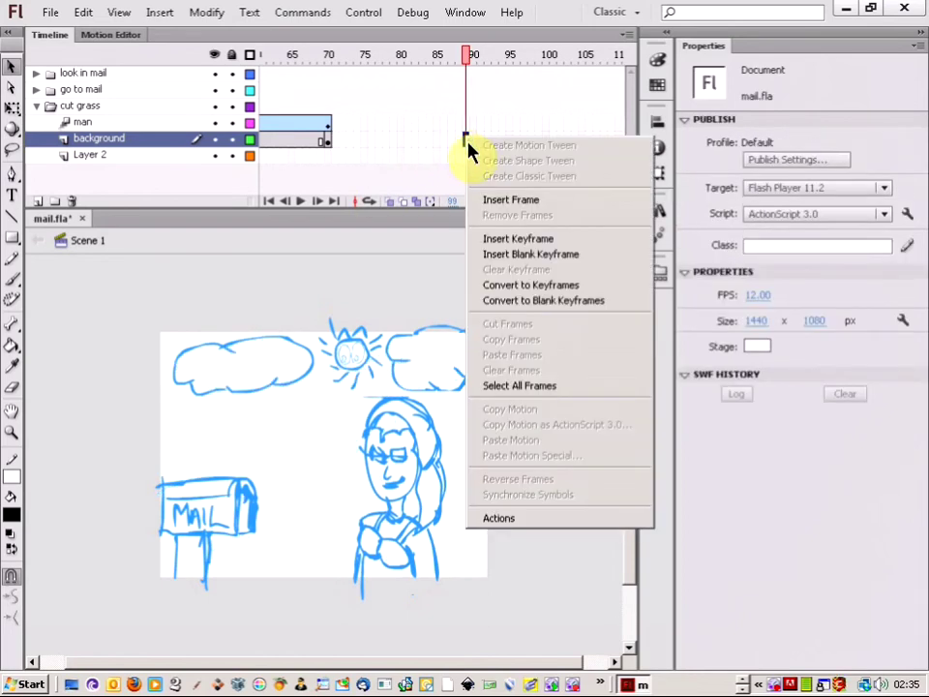
pyautogui.click(533, 253)
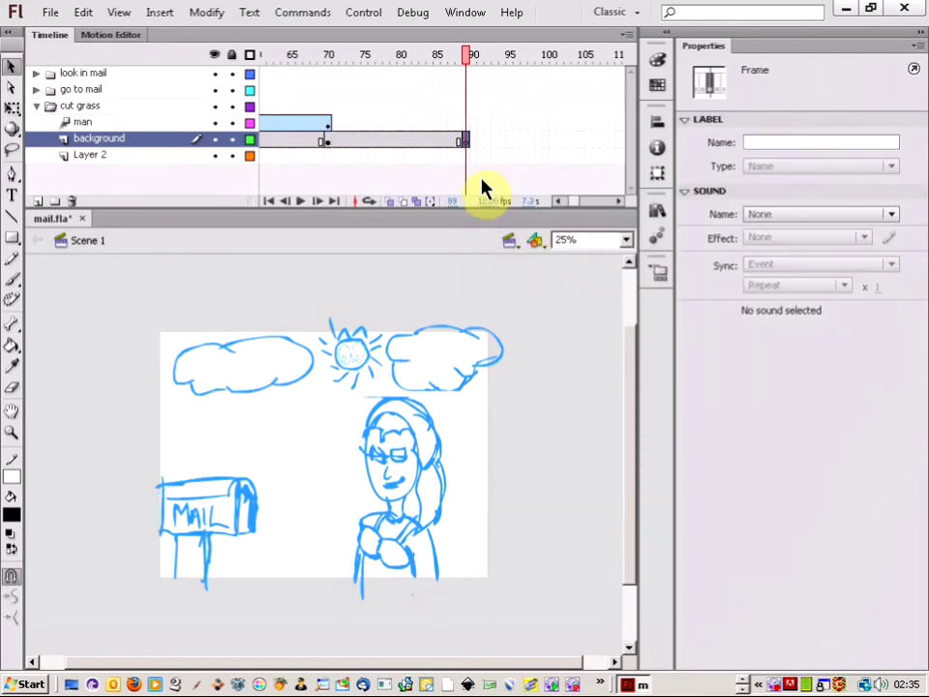
pyautogui.click(469, 162)
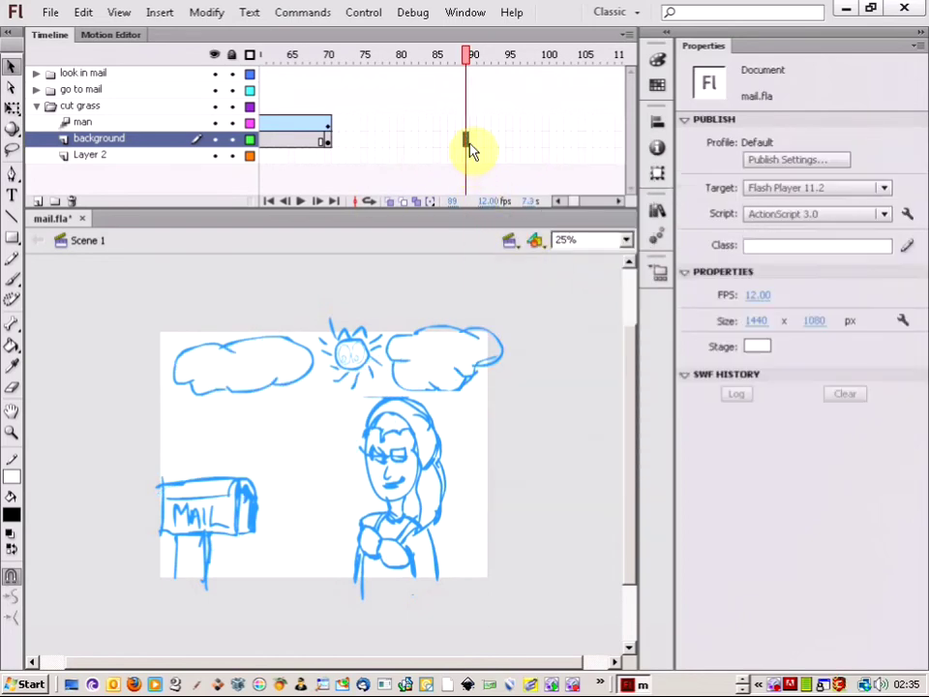
# Make background frame 70 a blank keyframe, then remove frames there so the lawn ends at 70
pyautogui.rightClick(330, 143)
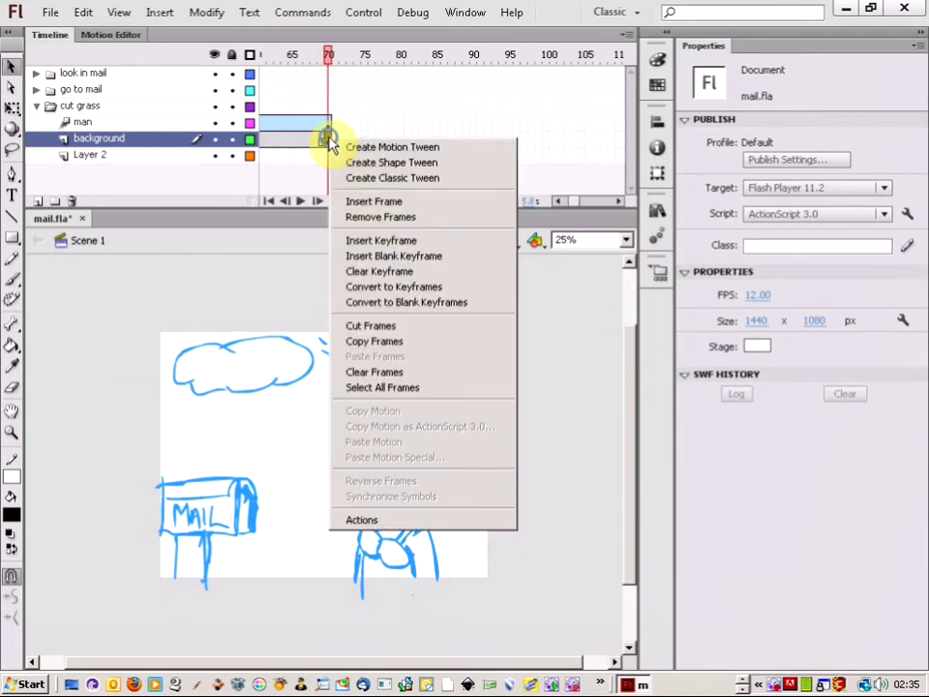
pyautogui.click(393, 312)
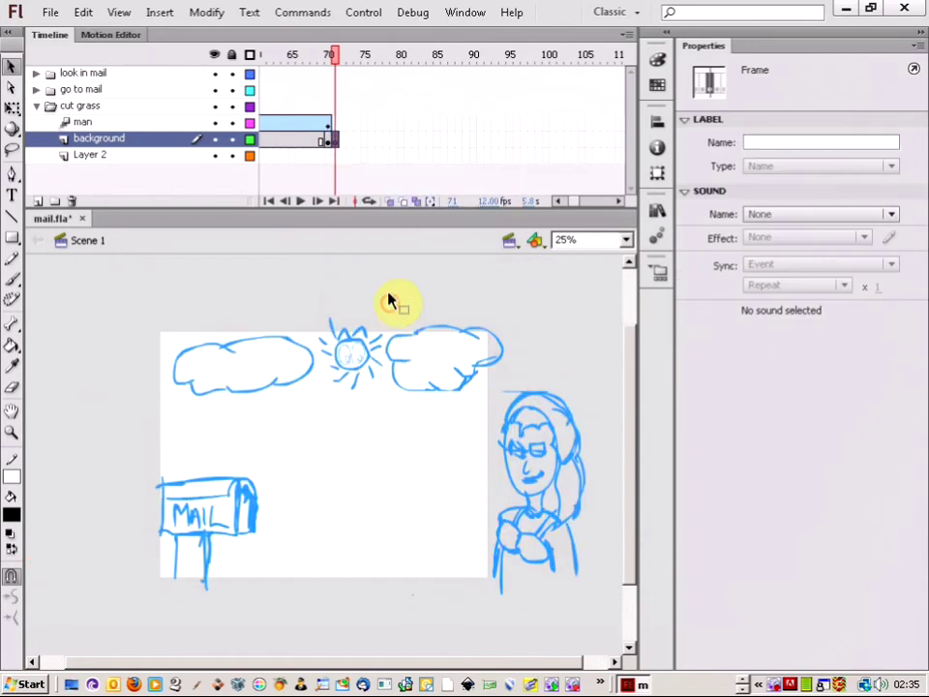
pyautogui.rightClick(329, 144)
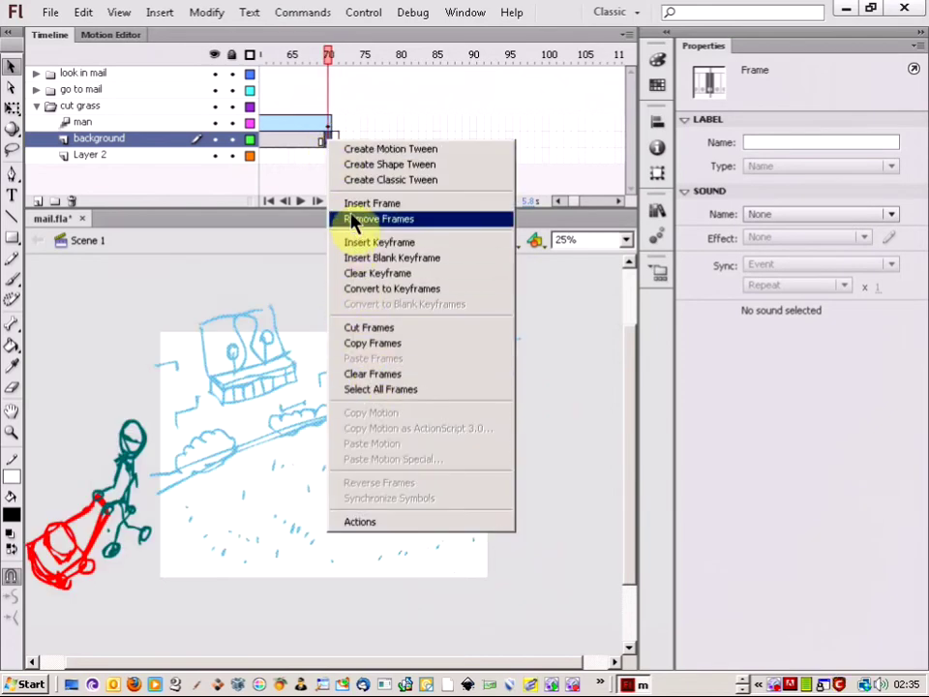
pyautogui.click(379, 220)
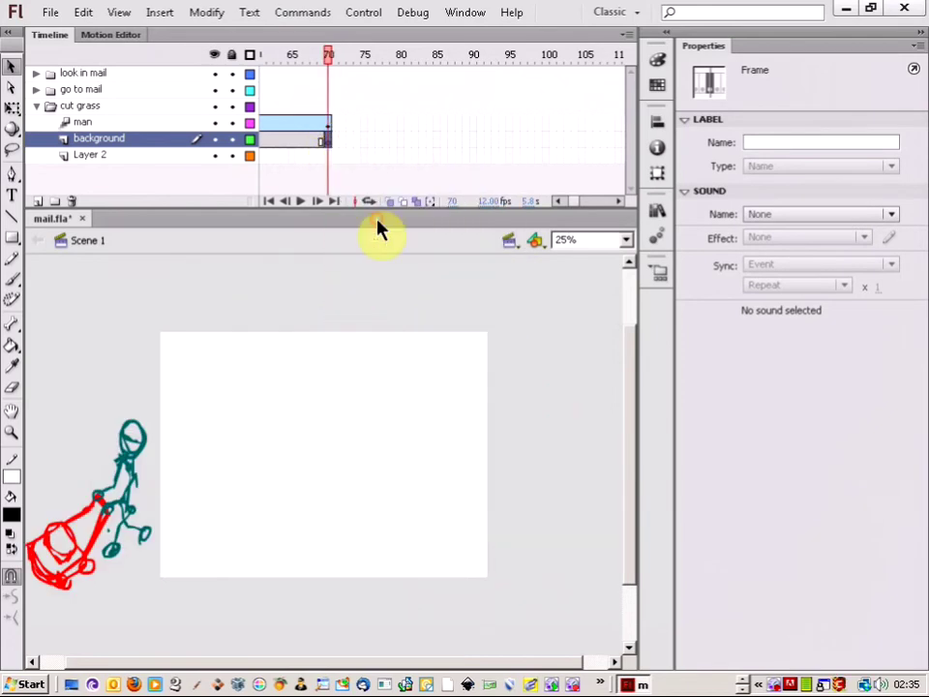
pyautogui.click(332, 145)
pyautogui.click(329, 145)
# Step between frames 70 and 71 to compare the lawn and mailbox scenes
pyautogui.moveTo(327, 58)
pyautogui.mouseDown()
pyautogui.moveTo(316, 58)
pyautogui.moveTo(332, 69)
pyautogui.mouseUp()
pyautogui.click(345, 177)
pyautogui.press('.')
pyautogui.click(344, 170)
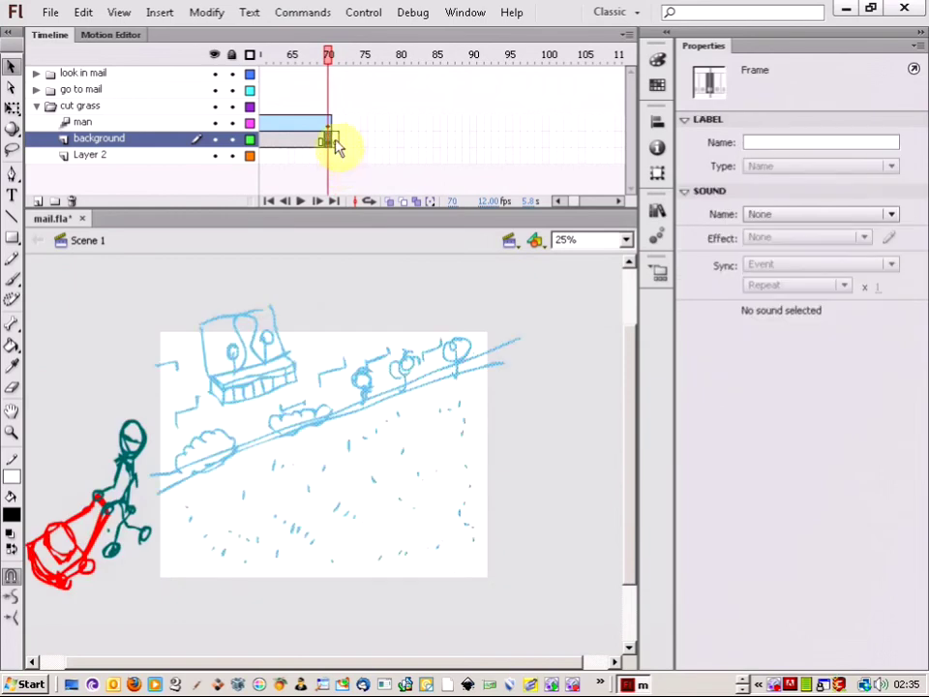
pyautogui.press('.')
pyautogui.press('.')
pyautogui.click(338, 144)
pyautogui.rightClick(337, 142)
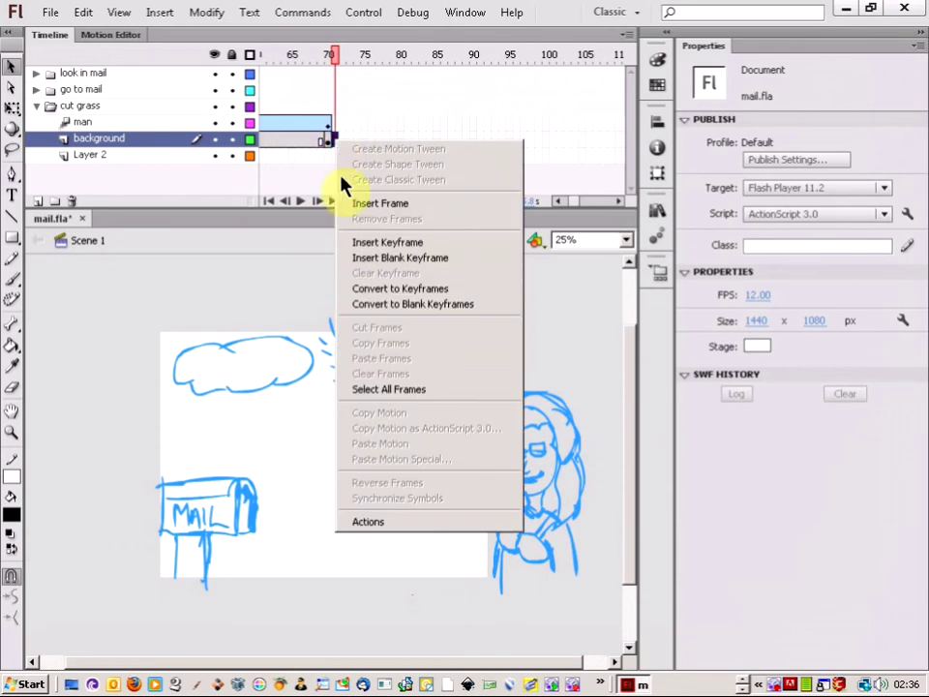
pyautogui.click(376, 305)
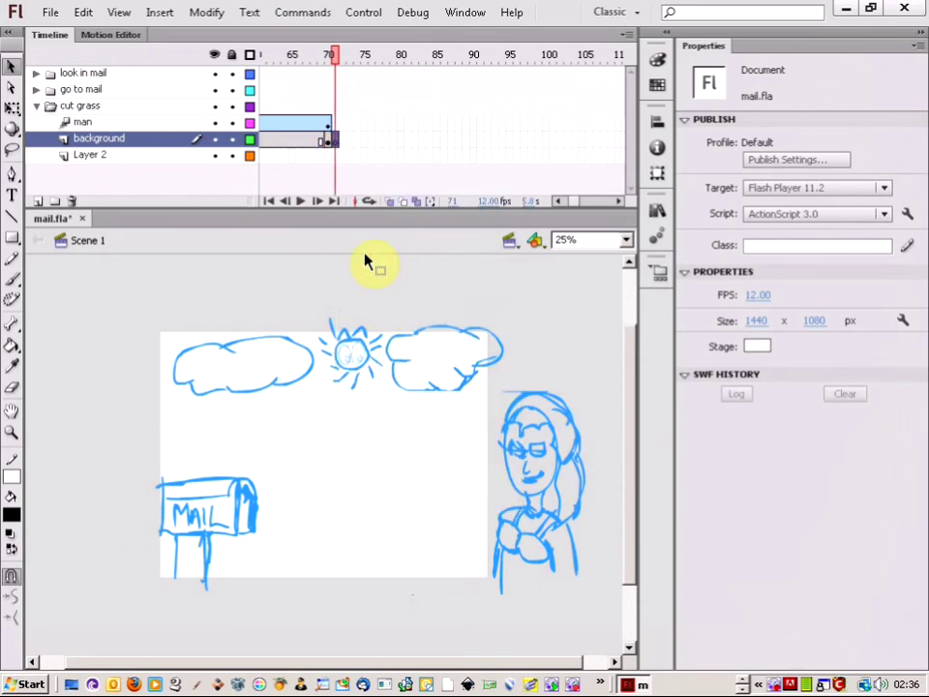
# Scrub around frame 70 again to review the cut into the mailbox scene
pyautogui.click(327, 55)
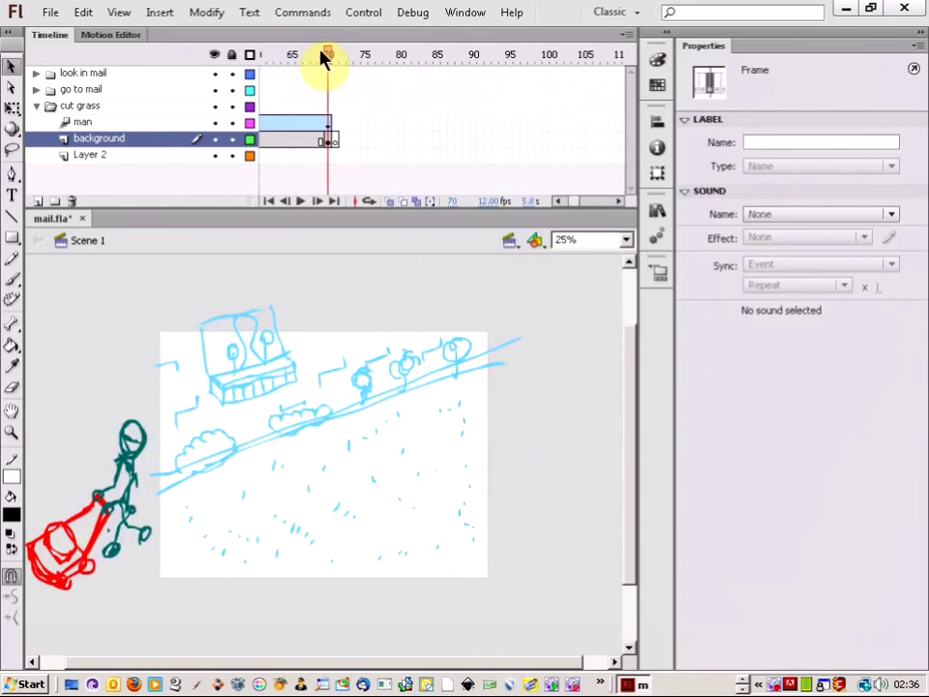
pyautogui.click(329, 58)
pyautogui.click(329, 136)
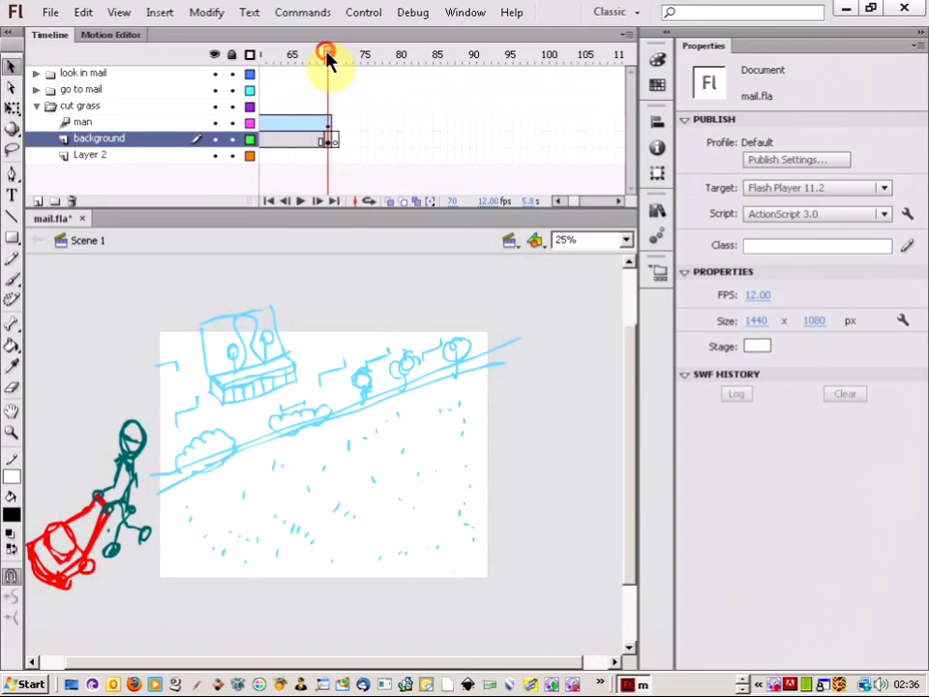
pyautogui.moveTo(325, 60)
pyautogui.mouseDown()
pyautogui.moveTo(316, 61)
pyautogui.moveTo(336, 68)
pyautogui.mouseUp()
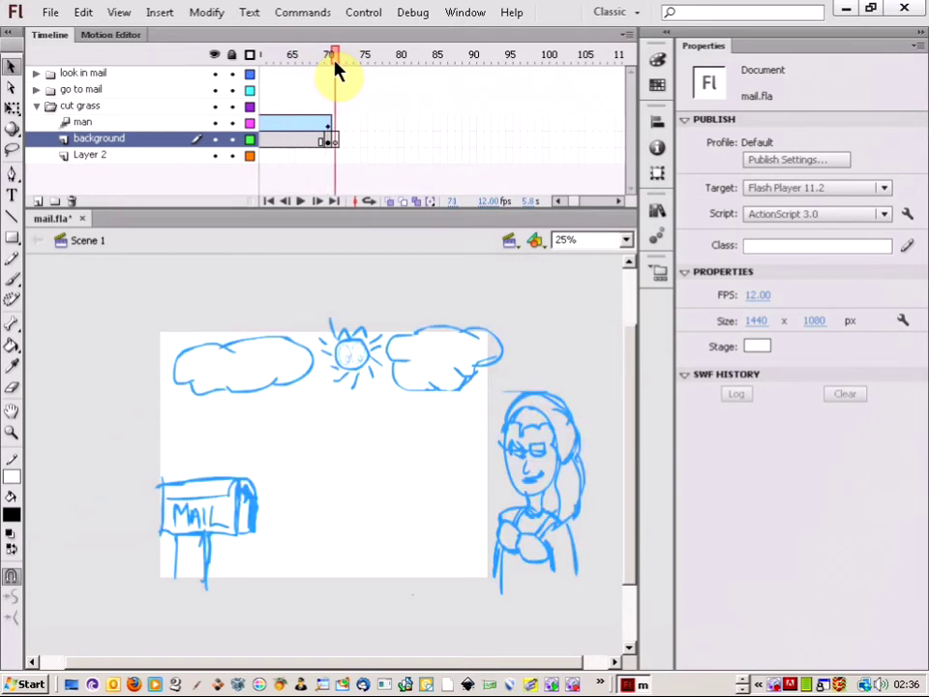
pyautogui.moveTo(332, 67); pyautogui.dragTo(336, 67)
# Try extending the background layer to frame 90, then undo it
pyautogui.rightClick(475, 141)
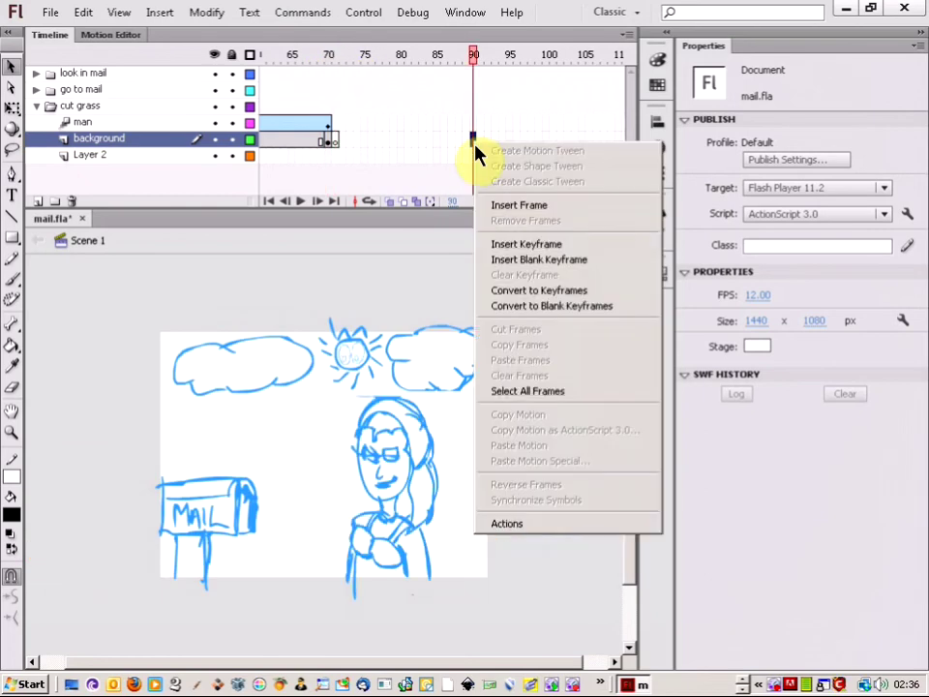
pyautogui.click(511, 206)
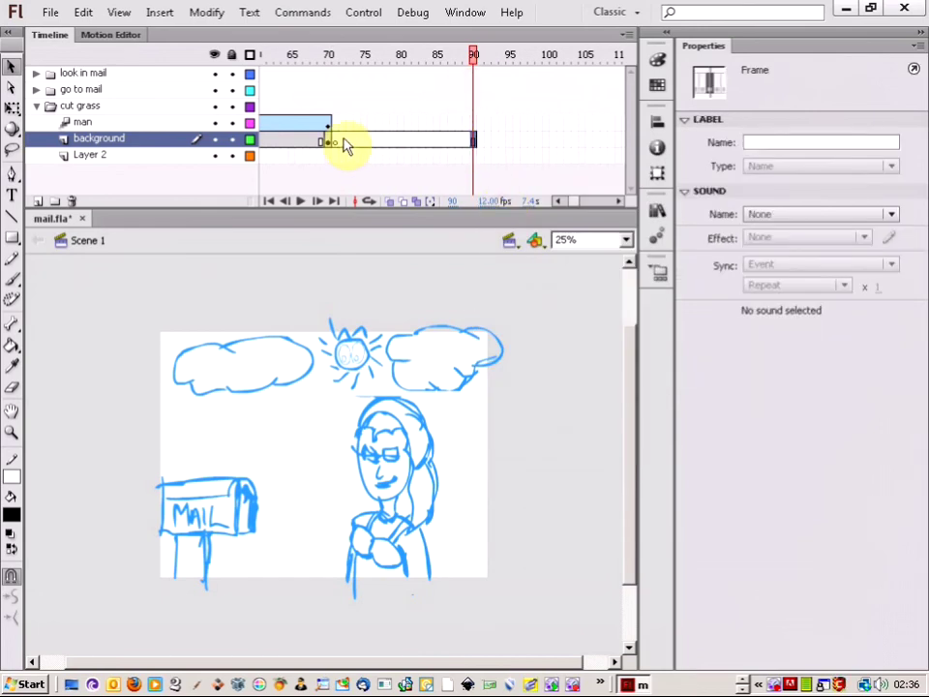
pyautogui.hotkey('ctrl', 'z')
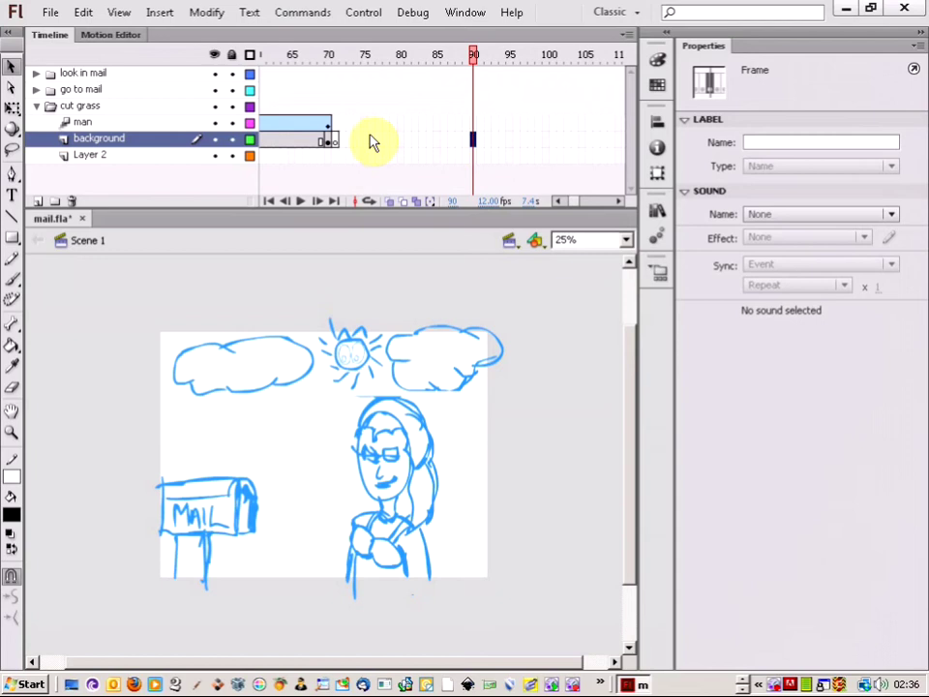
pyautogui.click(329, 144)
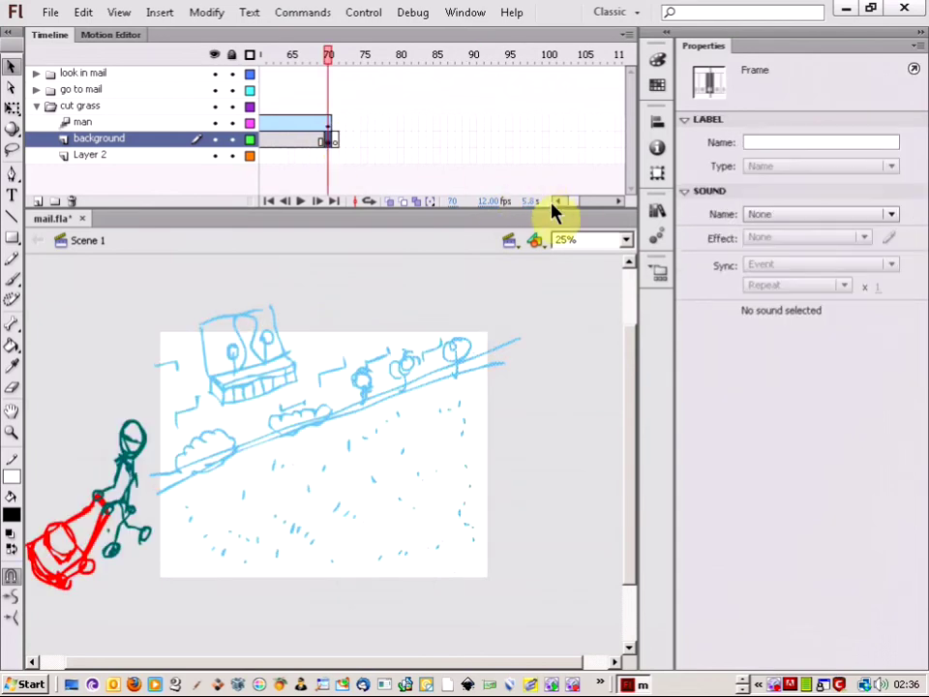
pyautogui.moveTo(573, 201); pyautogui.dragTo(552, 201)
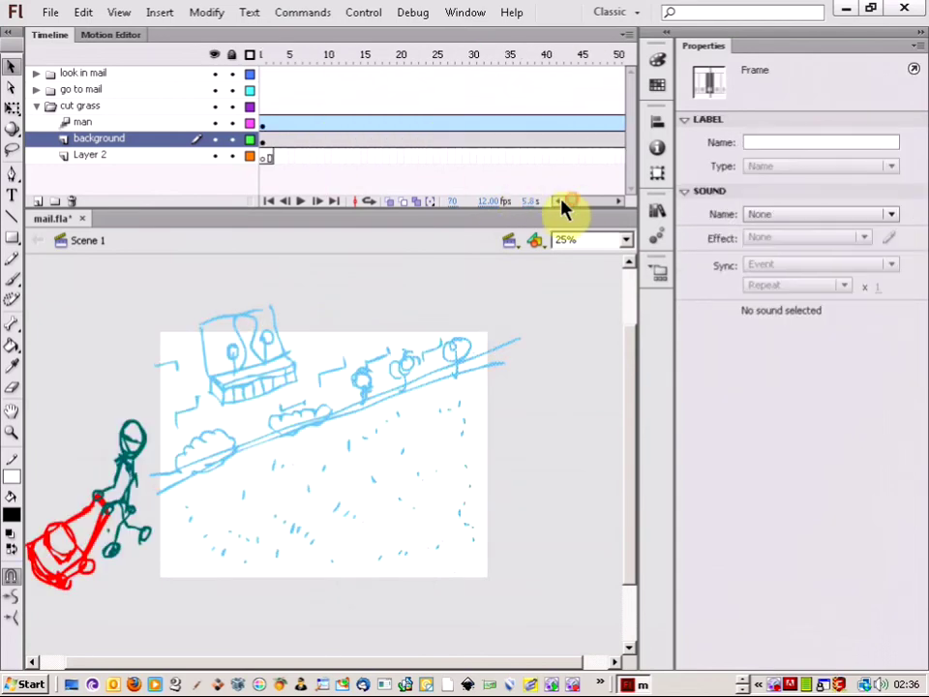
# Copy frame 1 of the cut grass background layer containing the lawn
pyautogui.click(263, 141)
pyautogui.rightClick(264, 140)
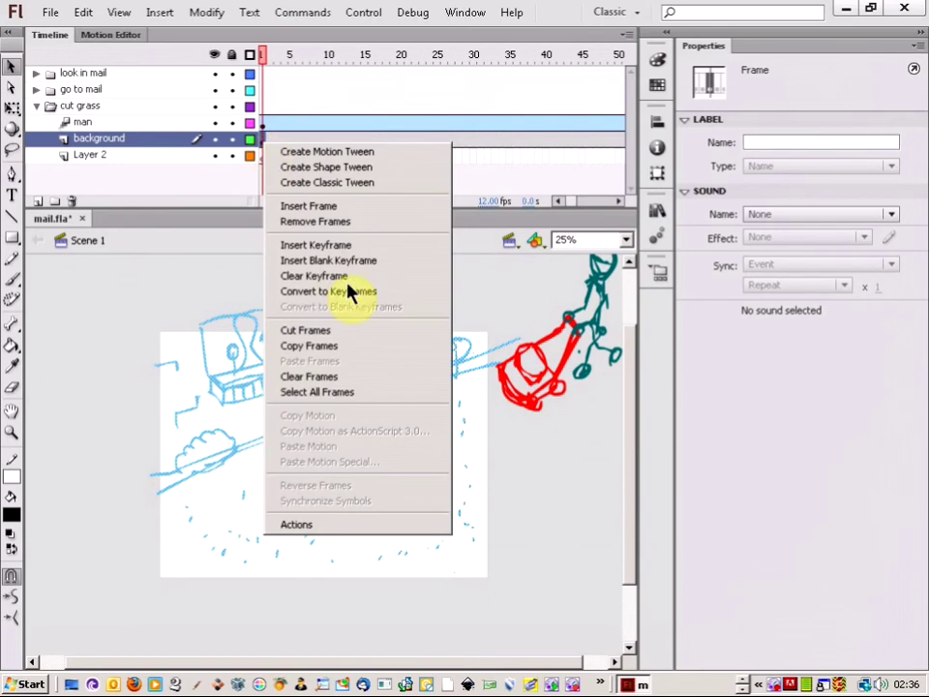
pyautogui.click(338, 348)
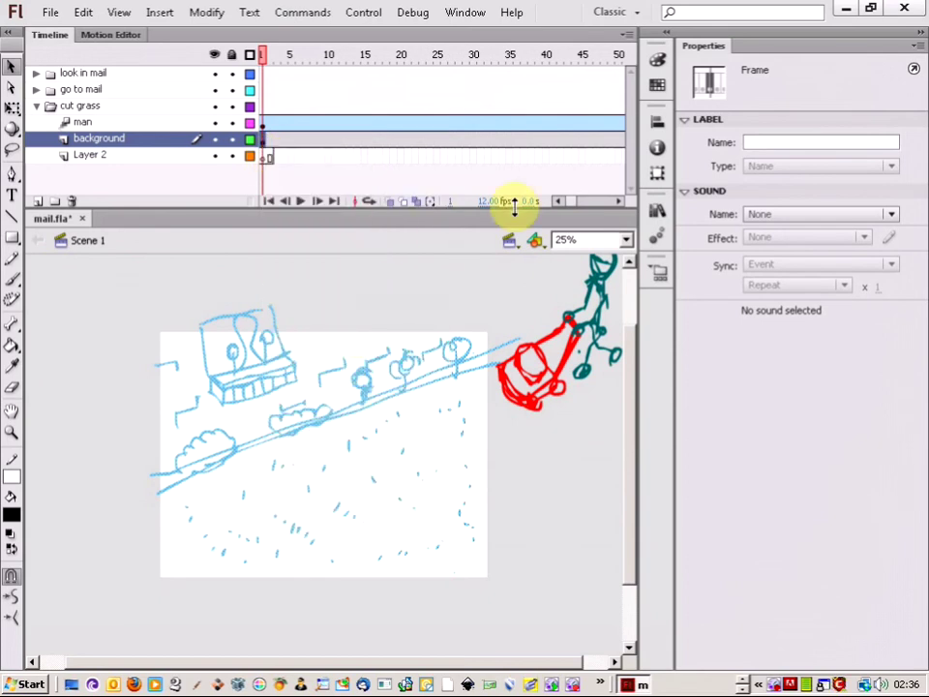
pyautogui.click(618, 202)
pyautogui.moveTo(618, 201); pyautogui.dragTo(619, 201)
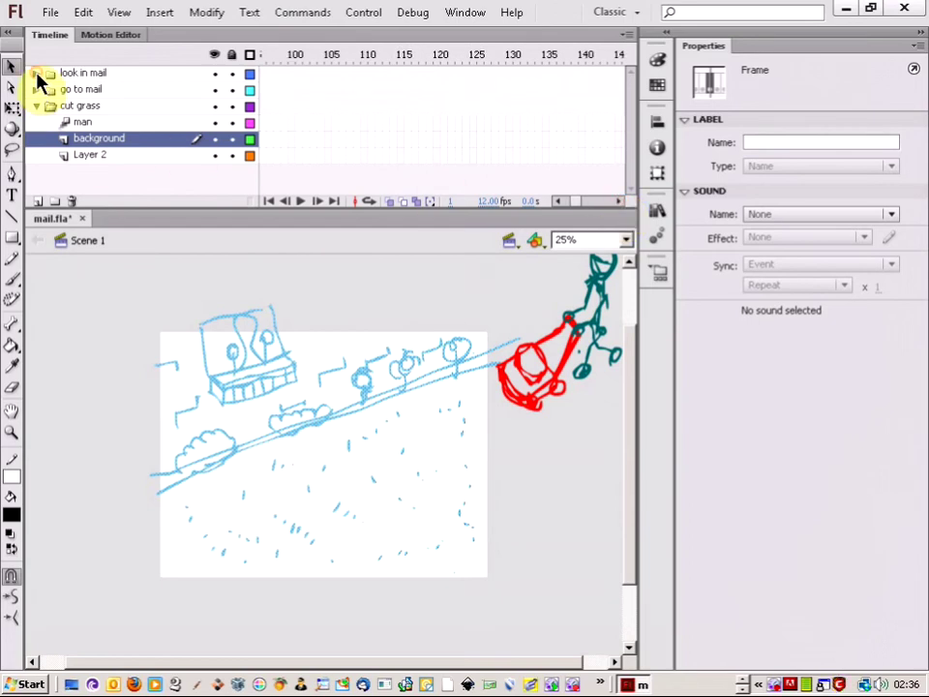
# Expand the look in mail folder and scrub its scene from frame 144 onward
pyautogui.click(37, 74)
pyautogui.click(619, 202)
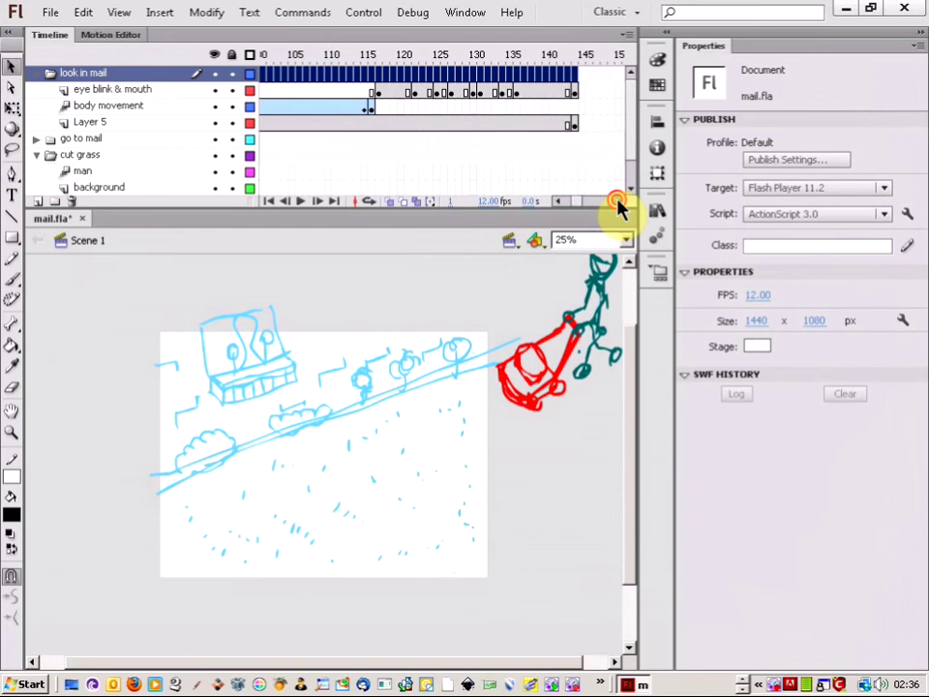
pyautogui.moveTo(618, 205); pyautogui.dragTo(619, 205)
pyautogui.click(504, 56)
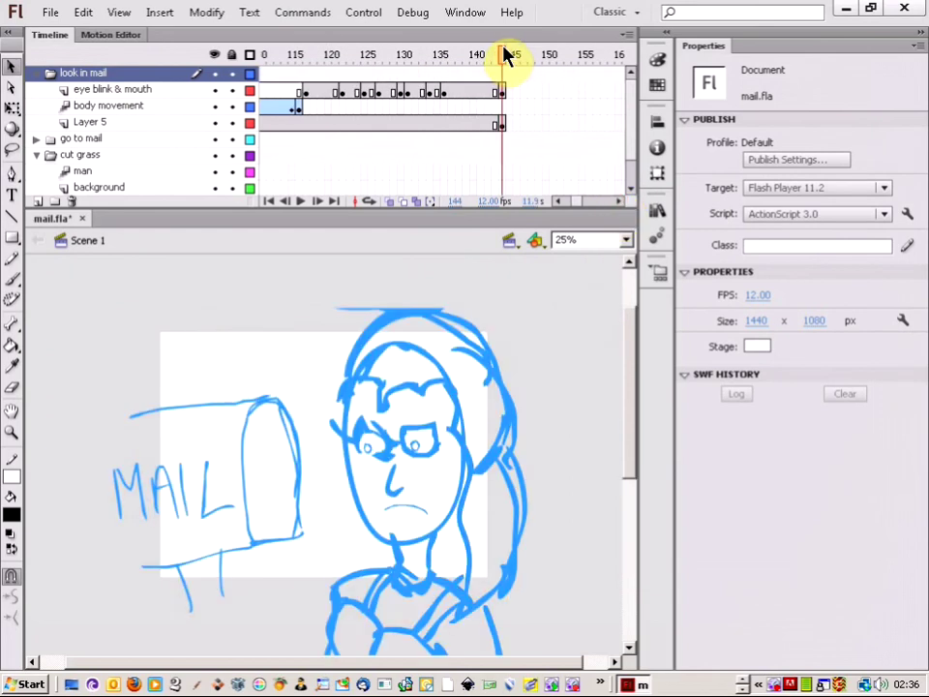
pyautogui.click(504, 54)
pyautogui.moveTo(506, 58); pyautogui.dragTo(589, 78)
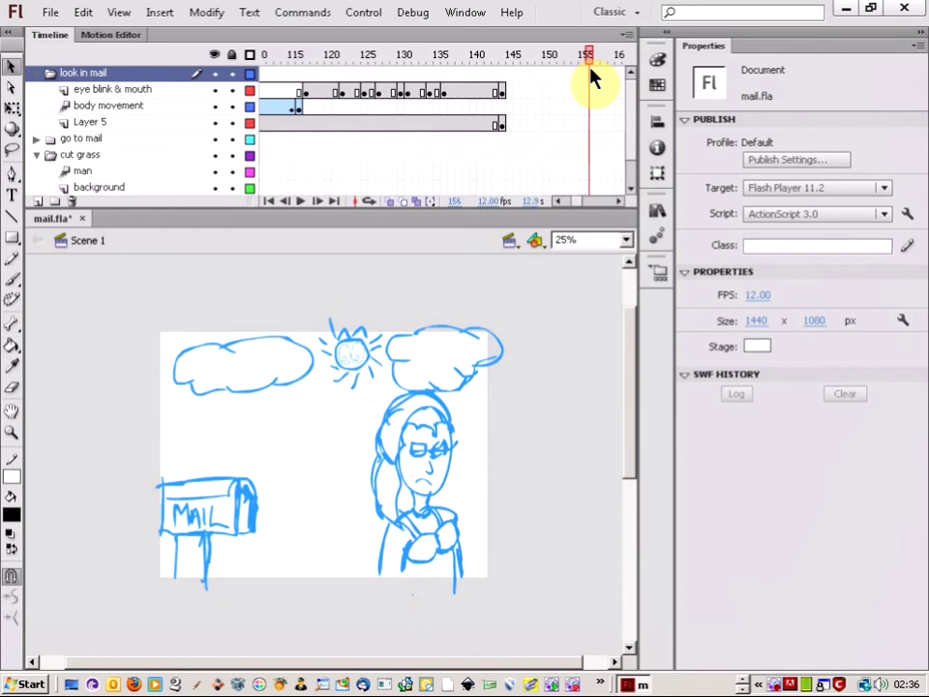
pyautogui.click(620, 205)
pyautogui.click(620, 204)
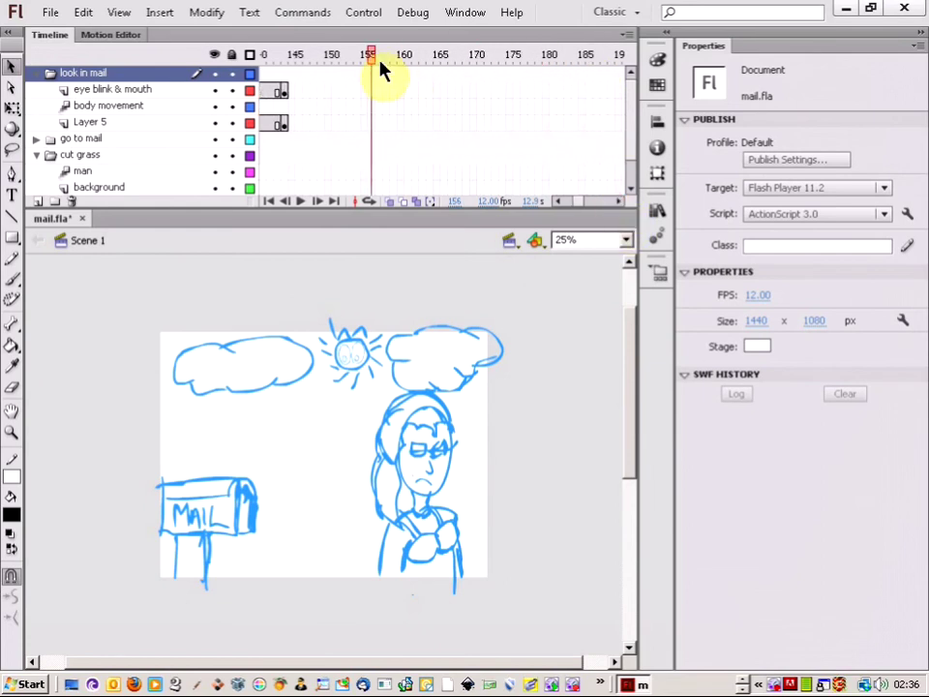
pyautogui.moveTo(376, 58); pyautogui.dragTo(504, 87)
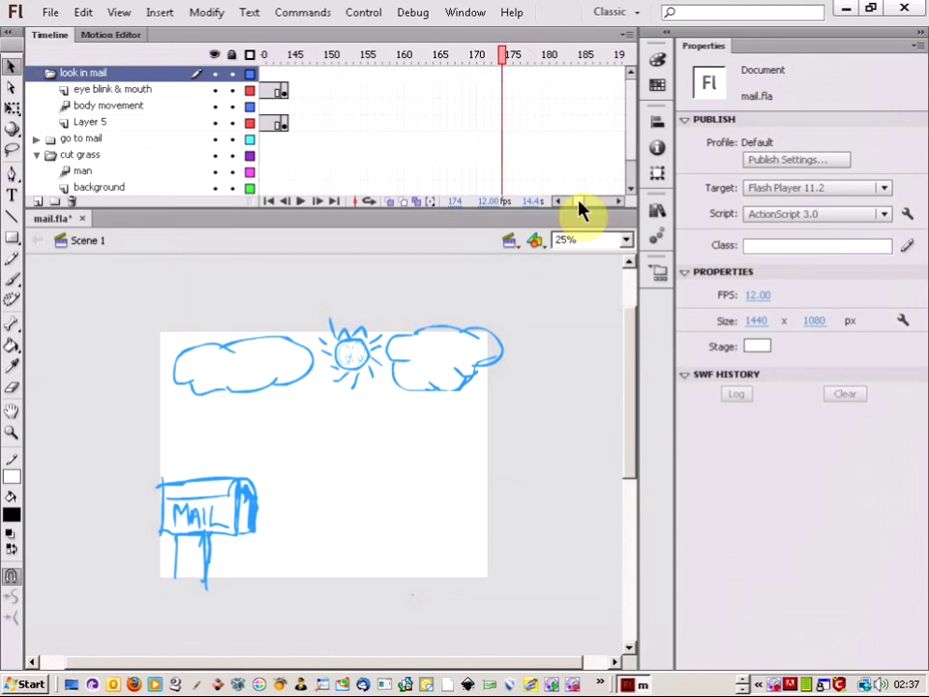
# Expand the go to mail folder and select frame 175 on the cut grass background layer
pyautogui.scroll(-2, 625, 191)
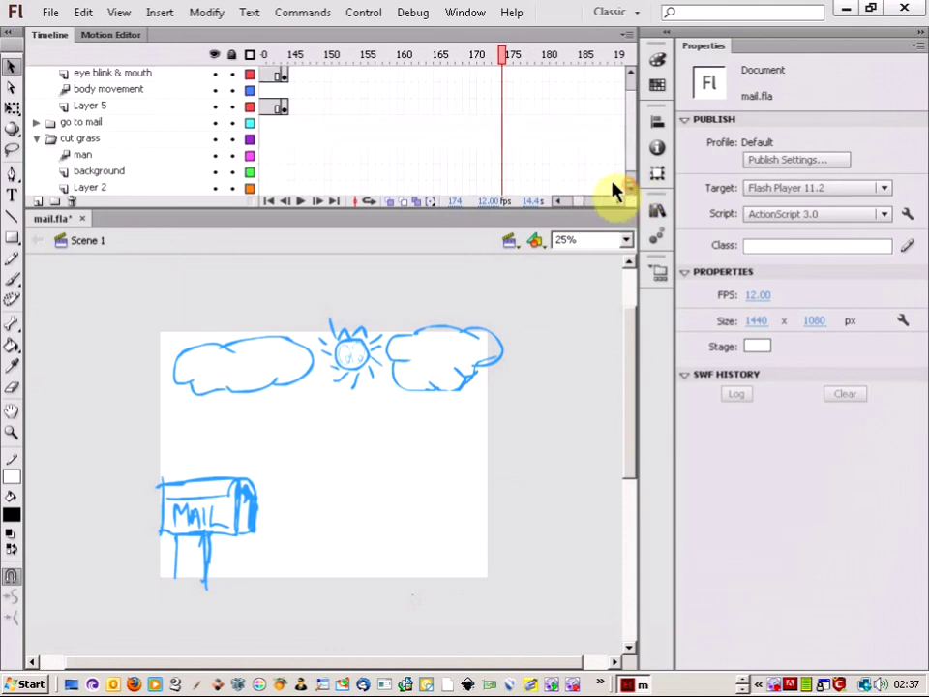
pyautogui.click(35, 107)
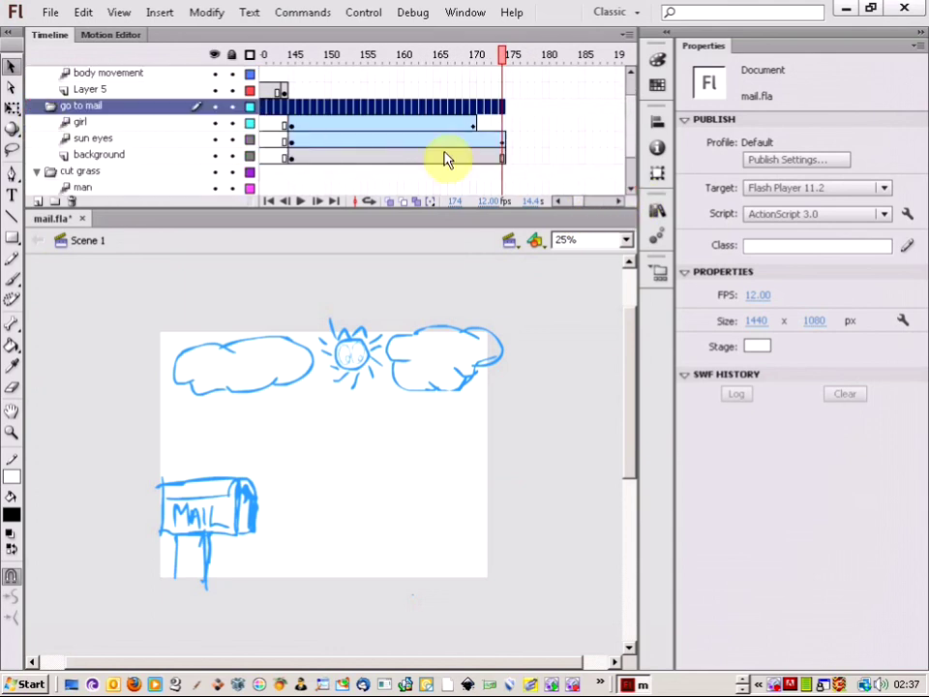
pyautogui.scroll(-3, 628, 191)
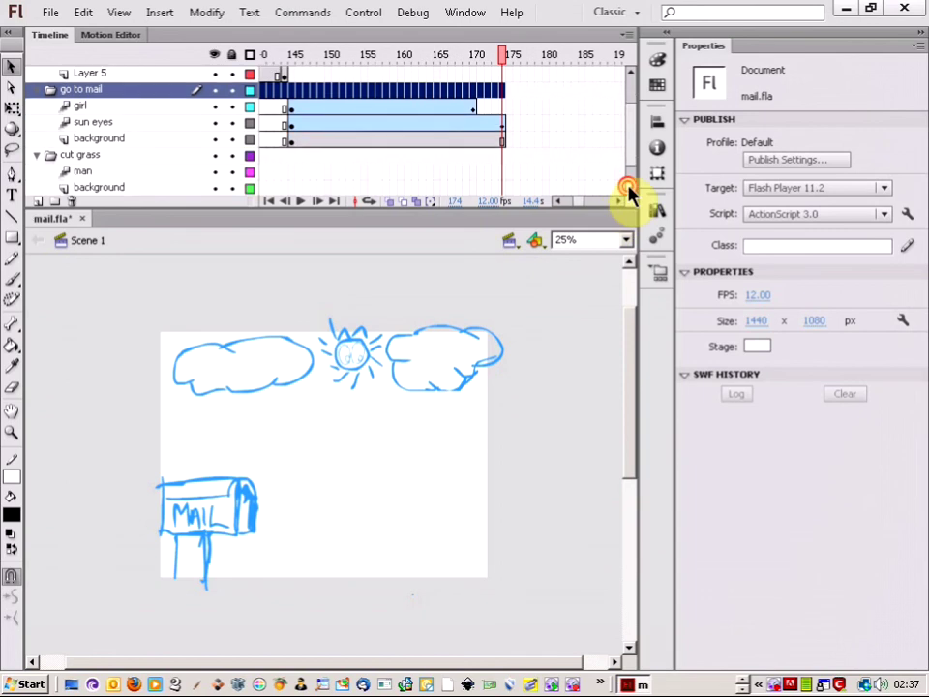
pyautogui.click(510, 154)
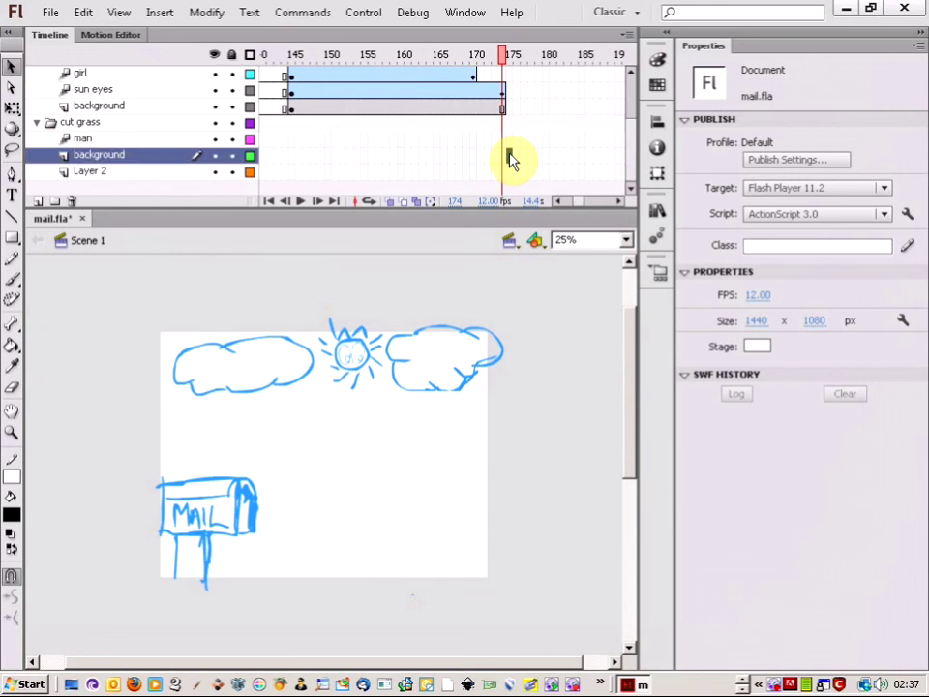
# Paste the lawn background frame at background frame 175, deselect, and scrub near frame 170 to check
pyautogui.rightClick(510, 158)
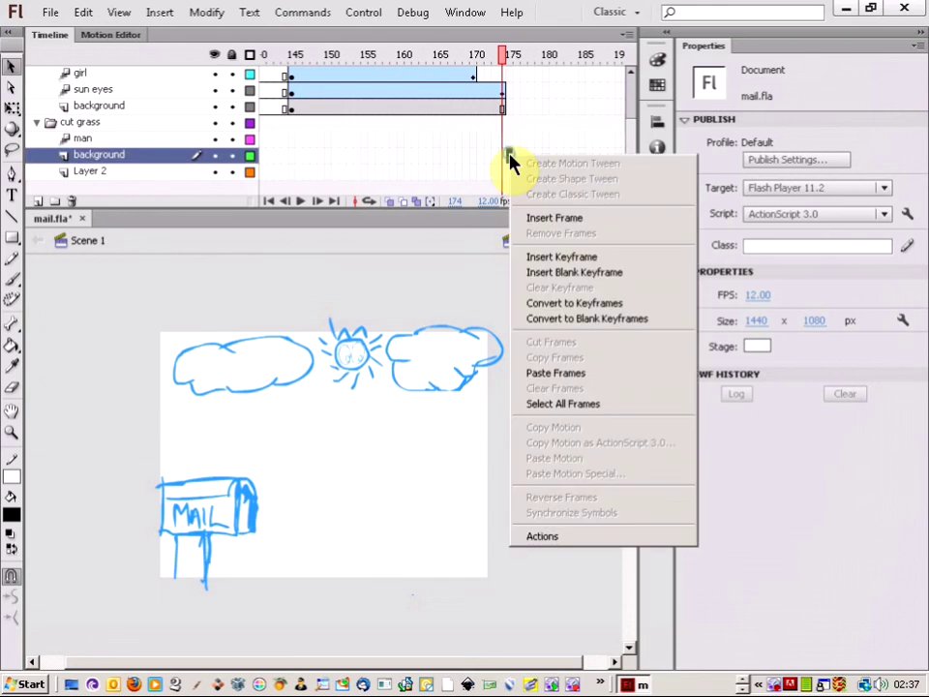
pyautogui.click(545, 375)
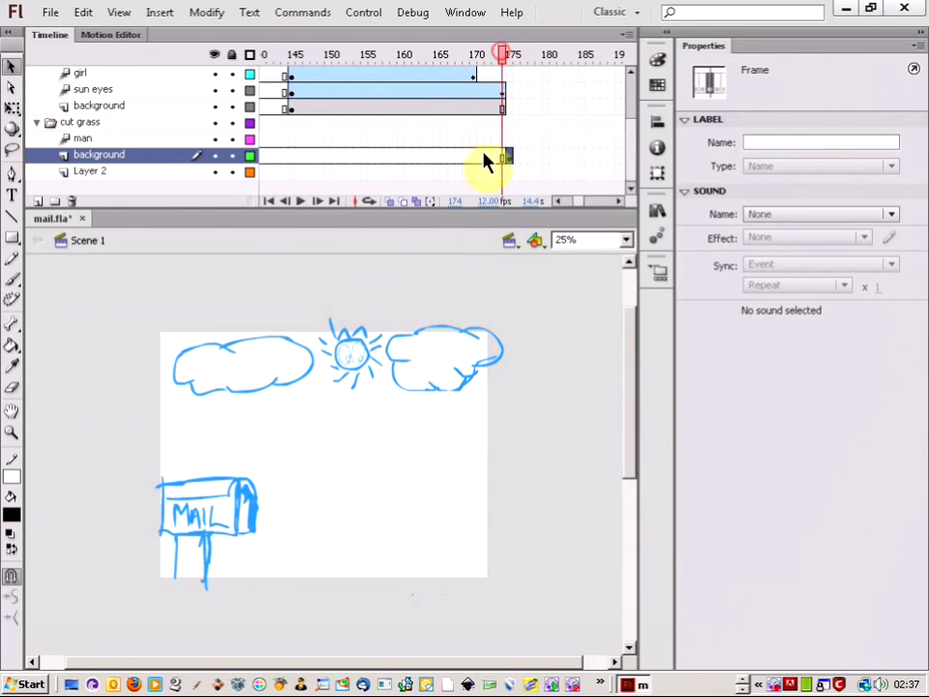
pyautogui.press('Escape')
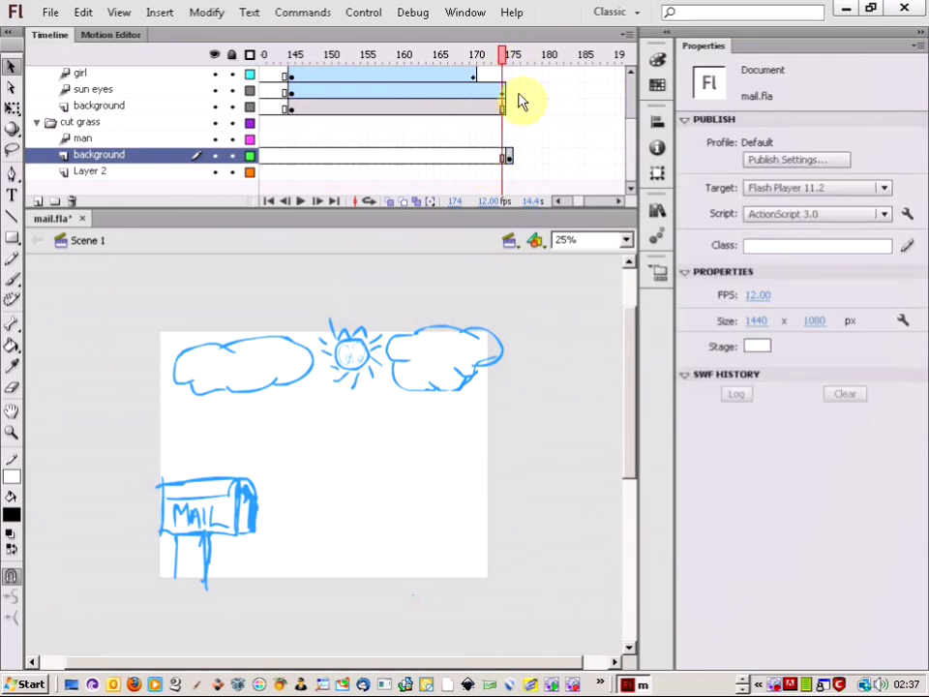
pyautogui.moveTo(504, 62)
pyautogui.mouseDown()
pyautogui.moveTo(416, 53)
pyautogui.moveTo(512, 60)
pyautogui.mouseUp()
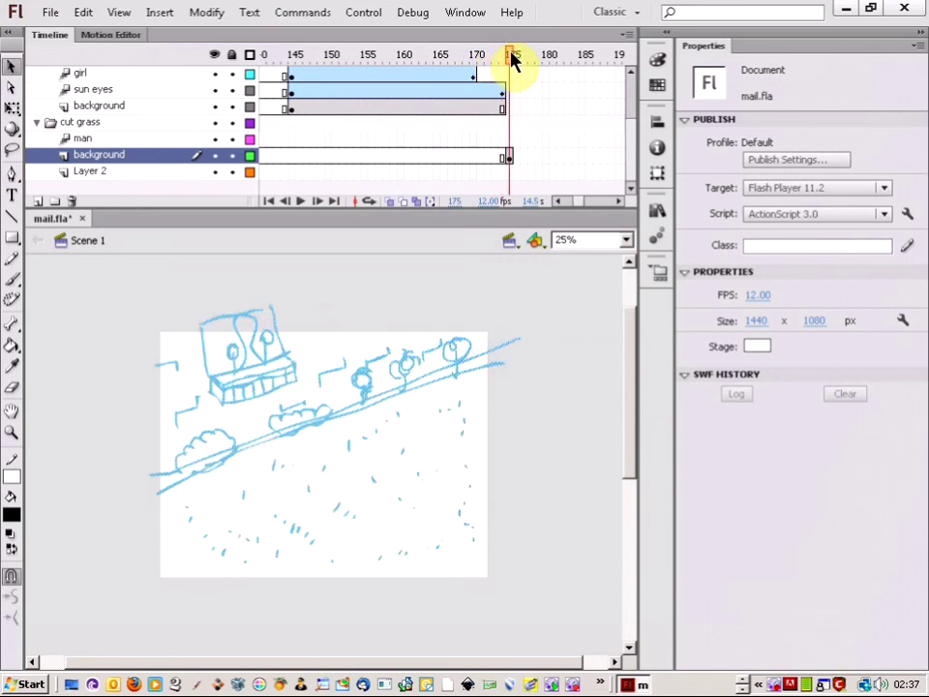
pyautogui.click(582, 203)
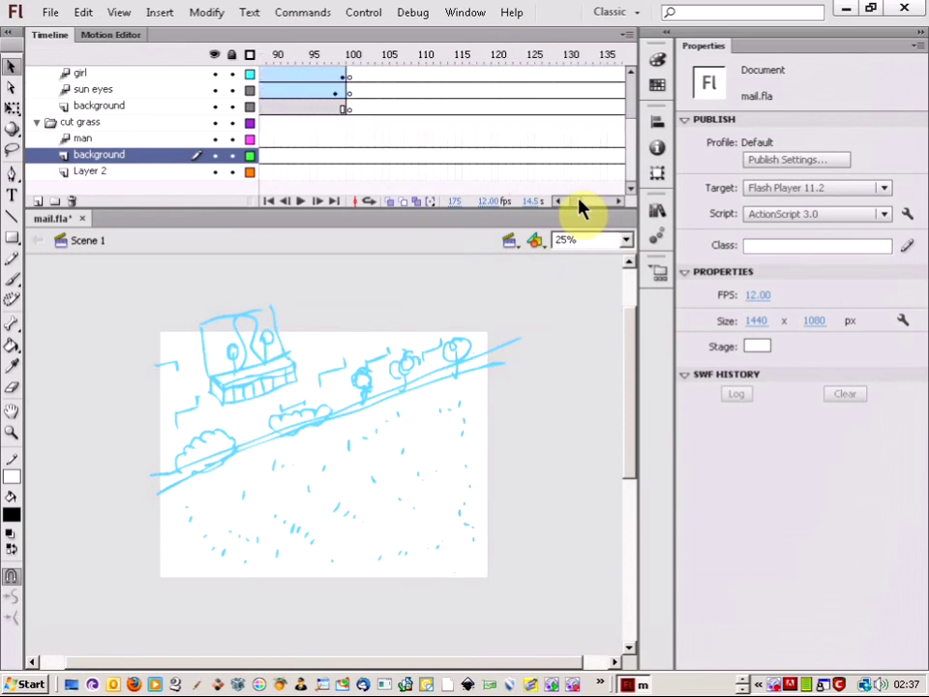
pyautogui.click(582, 201)
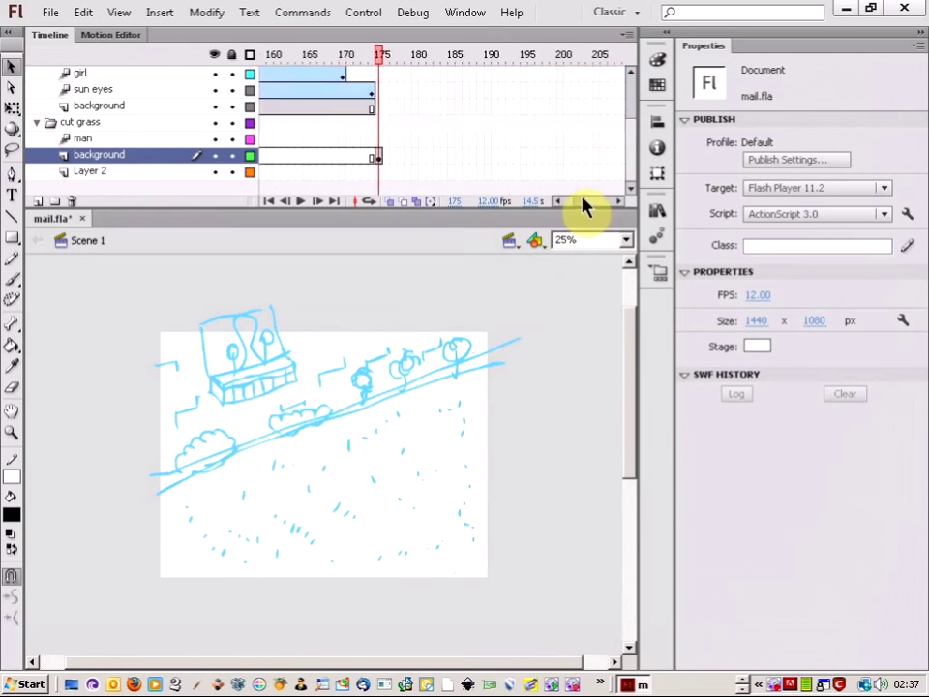
pyautogui.click(582, 201)
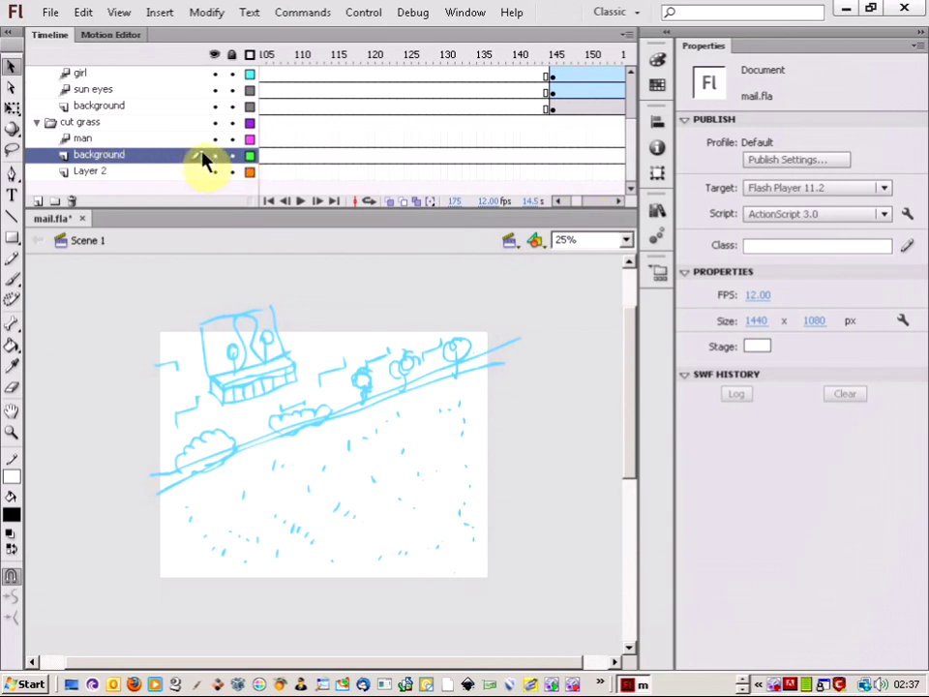
pyautogui.click(617, 201)
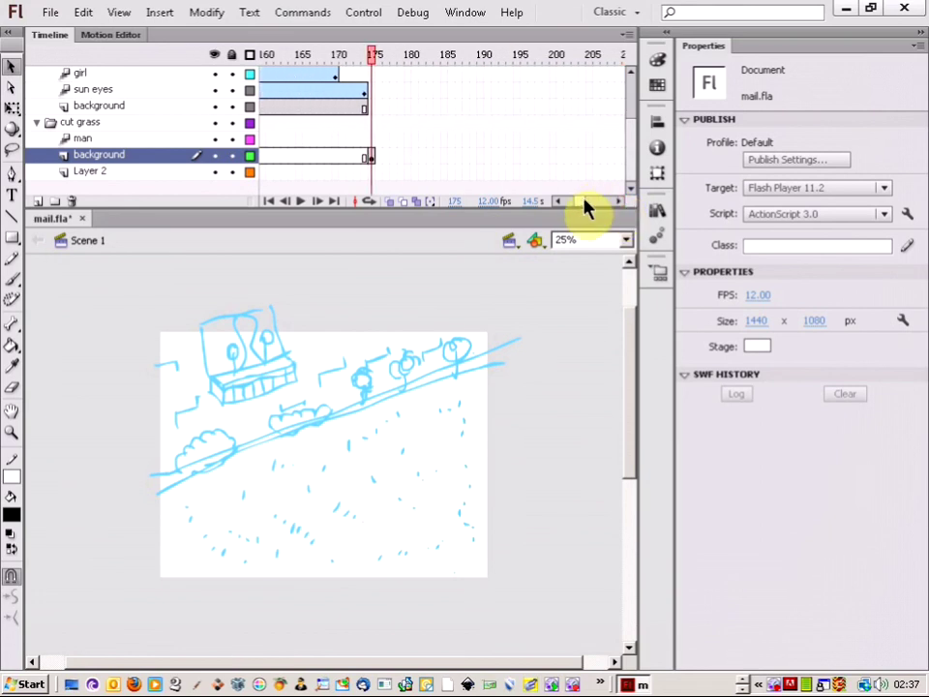